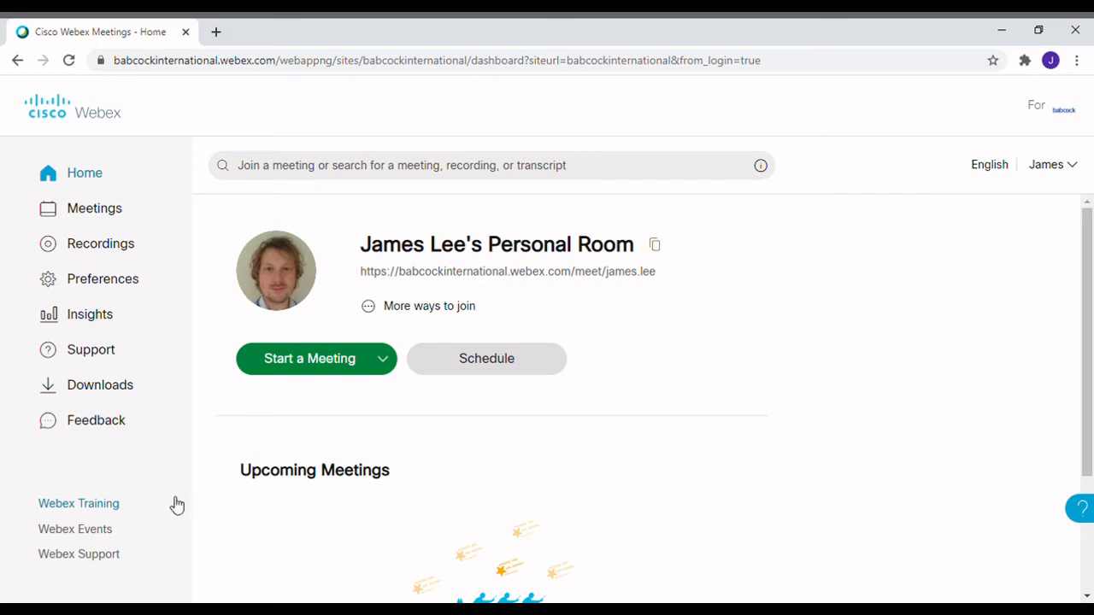
# Go to the Webex Training site and start a new Schedule Training session form
pyautogui.click(122, 513)
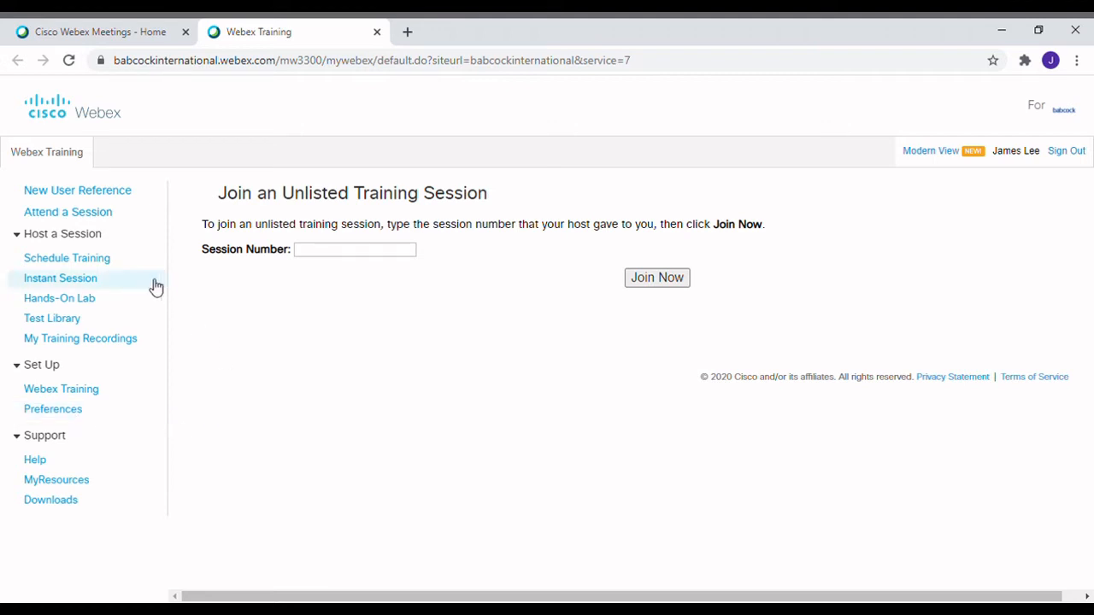
pyautogui.click(103, 265)
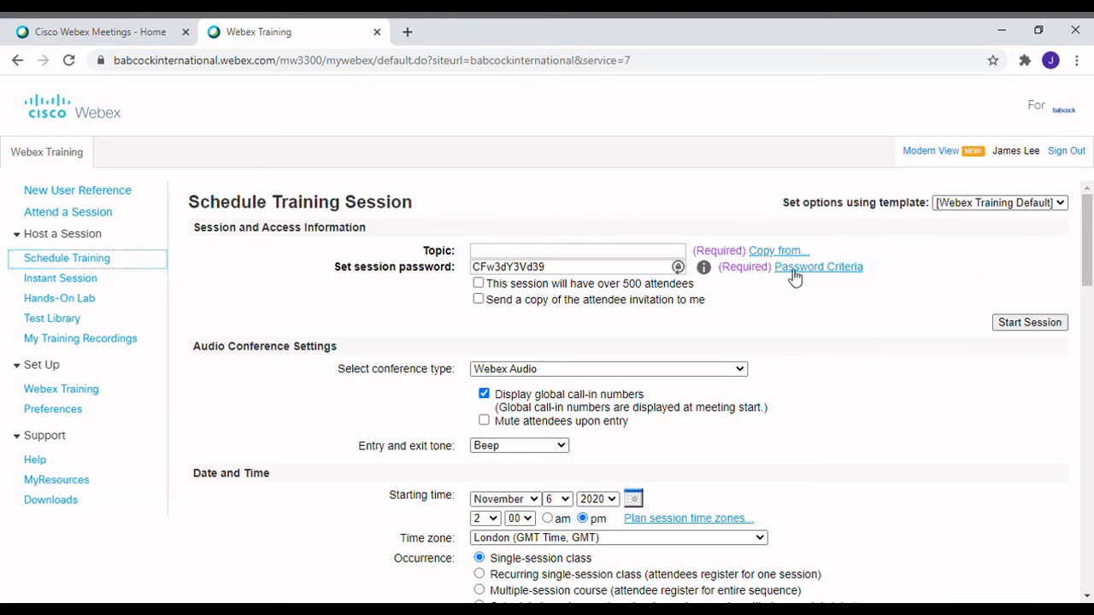
# Title the session 'Webex Training Session' and replace the generated session password with your own
pyautogui.click(540, 253)
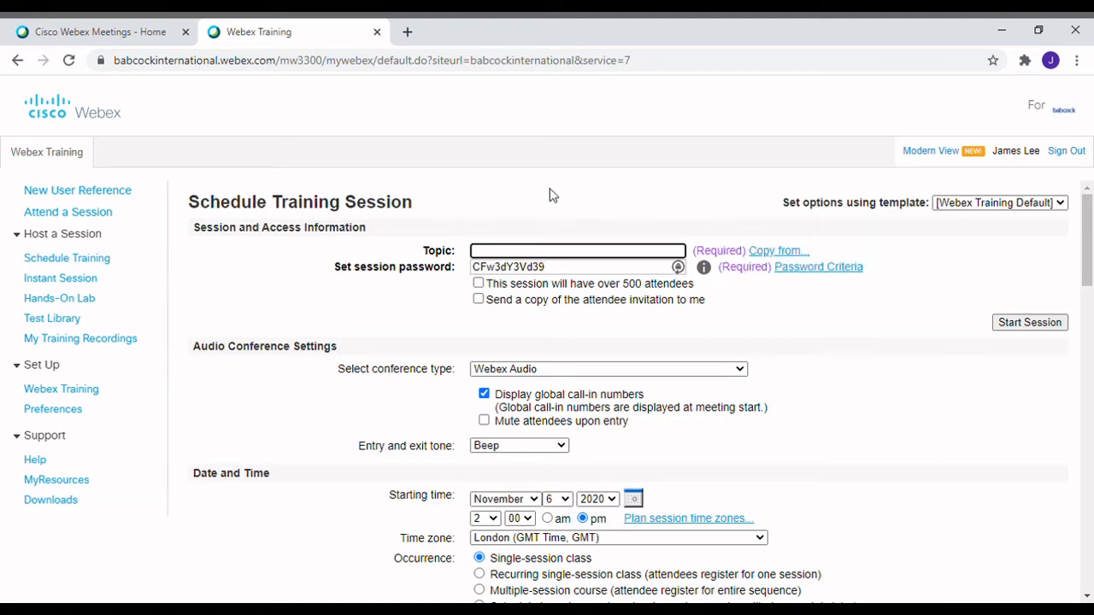
pyautogui.write('Webex Training Session')
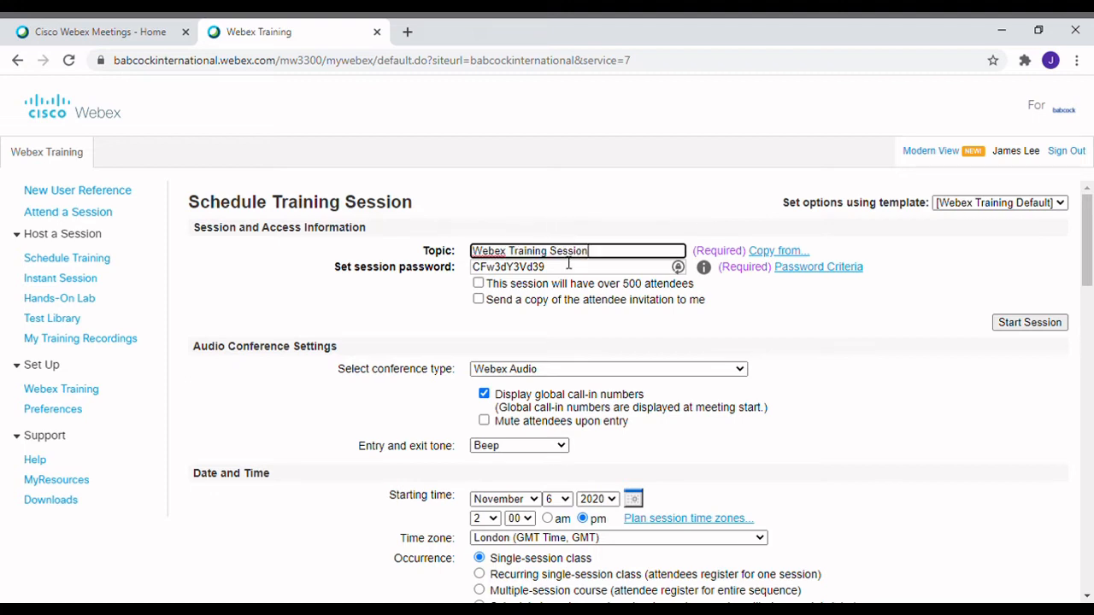
pyautogui.moveTo(569, 266); pyautogui.dragTo(472, 268)
pyautogui.press('BackSpace')
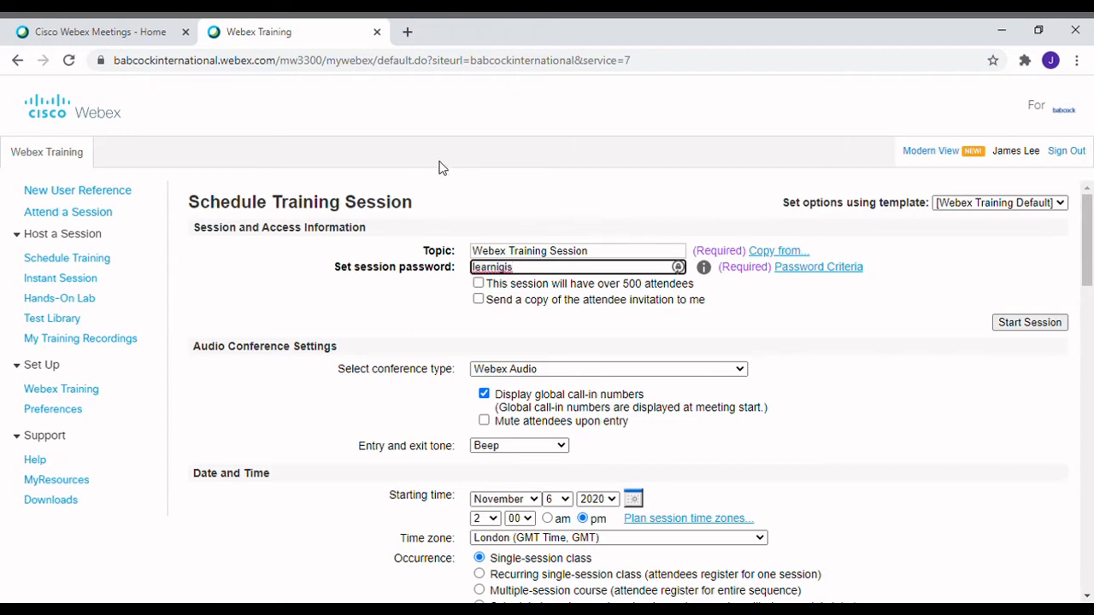
pyautogui.click(548, 332)
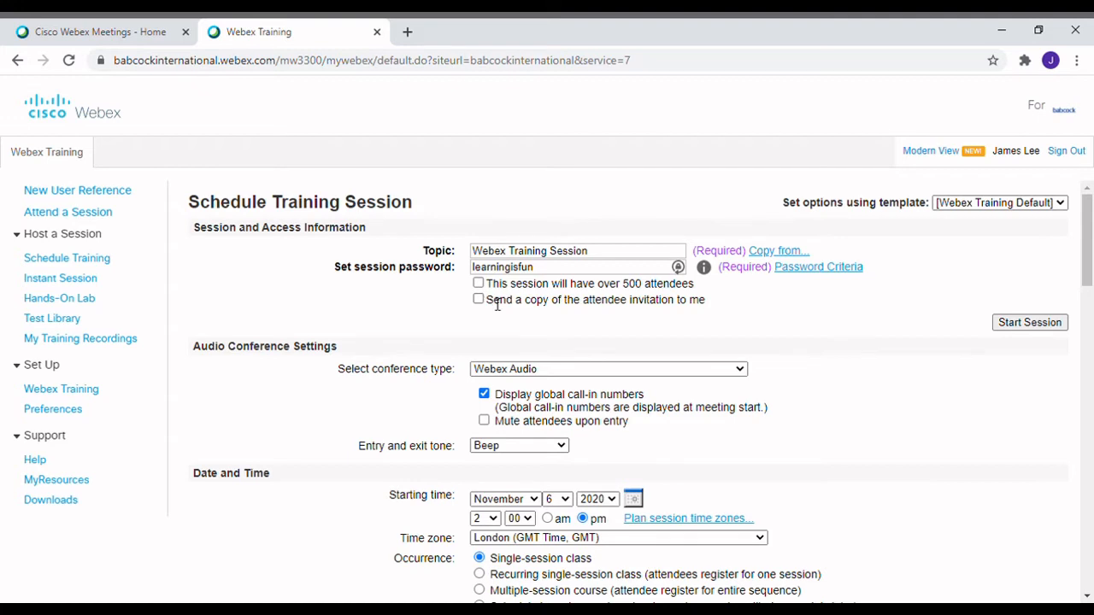
# Have a copy of the attendee invitation sent to yourself
pyautogui.moveTo(486, 301); pyautogui.dragTo(688, 323)
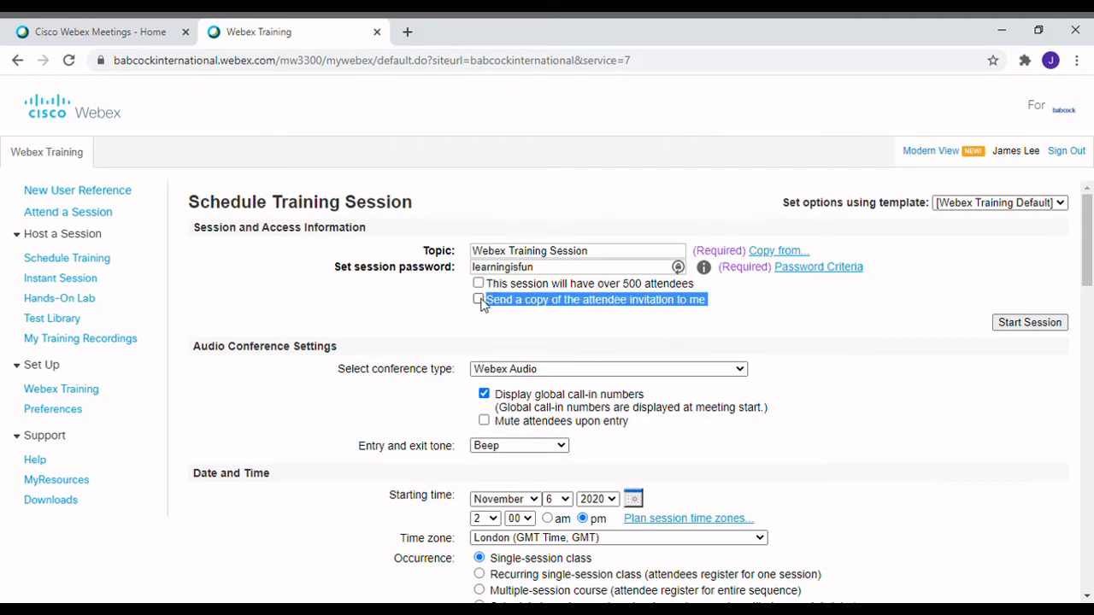
pyautogui.click(749, 331)
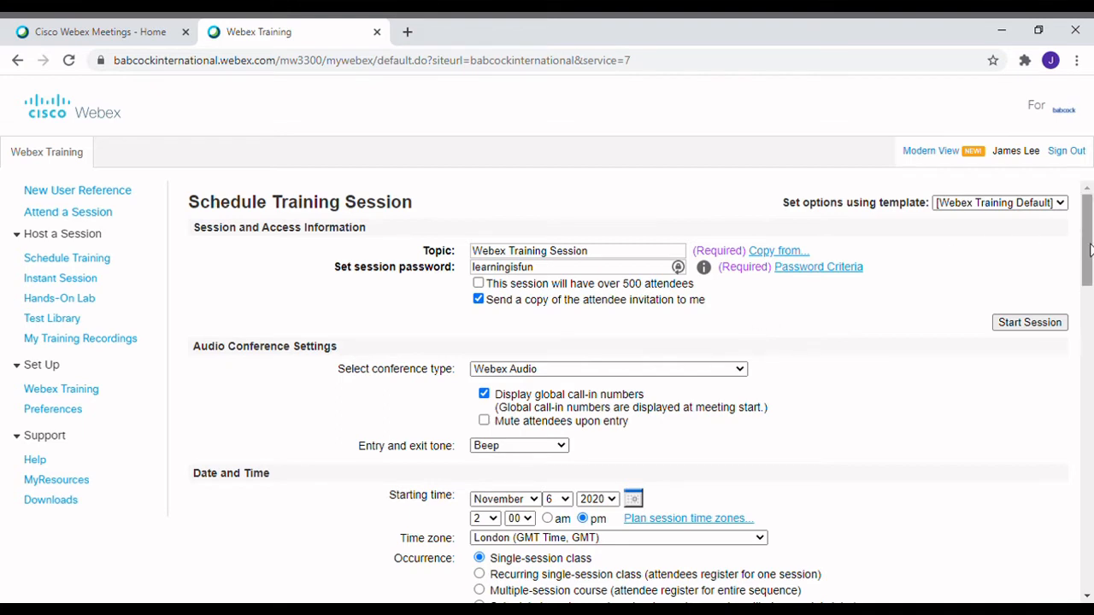
pyautogui.moveTo(1088, 247); pyautogui.dragTo(1089, 280)
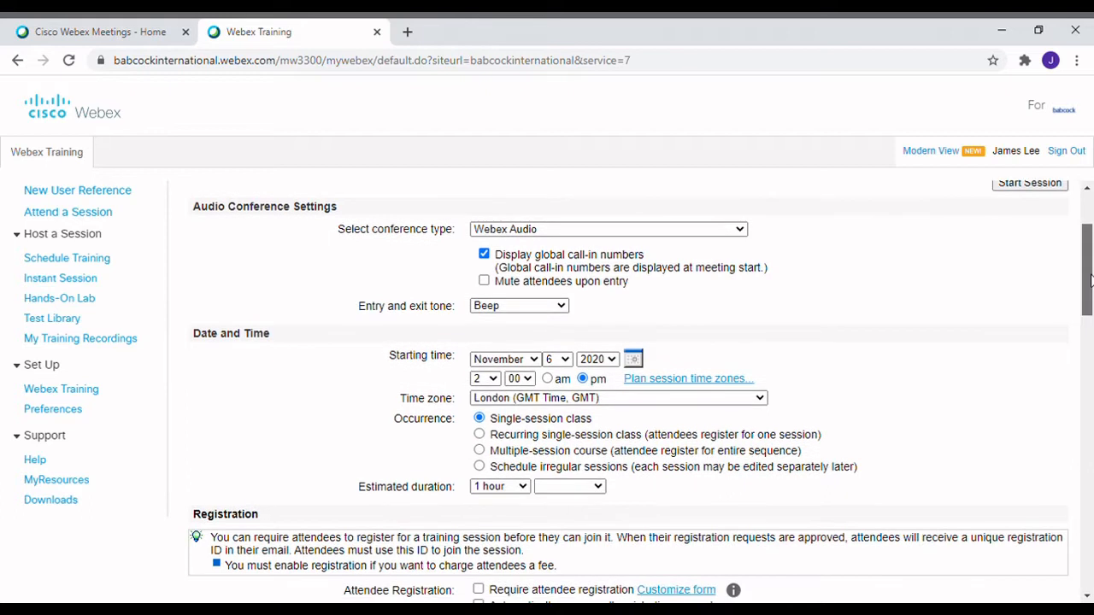
# Set the session to start on November 10, 2020 at 10:00 am
pyautogui.click(610, 231)
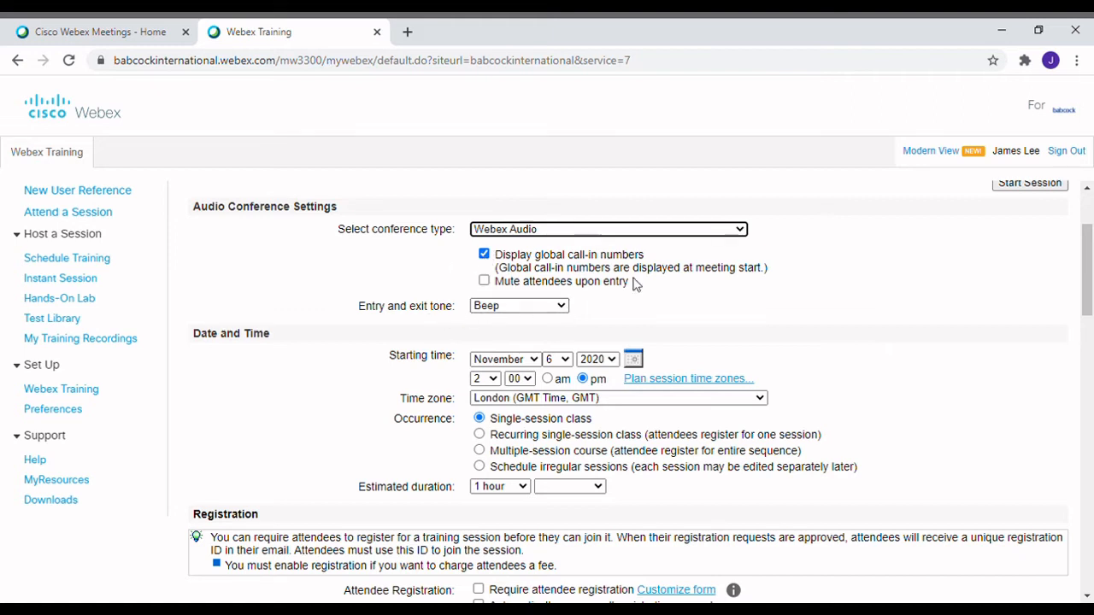
pyautogui.moveTo(1081, 261); pyautogui.dragTo(1081, 291)
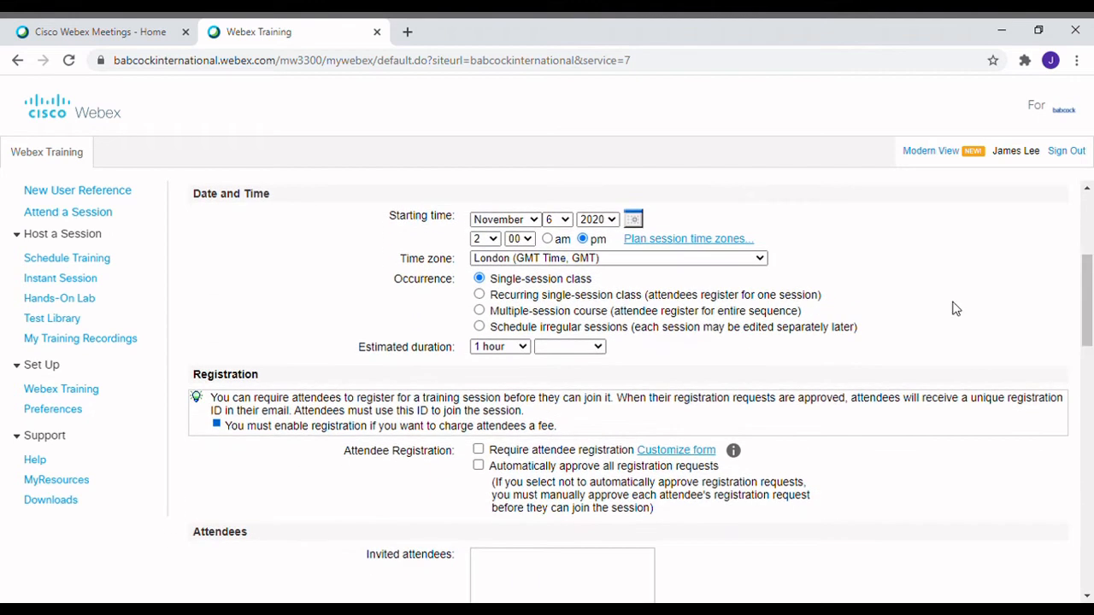
pyautogui.moveTo(195, 198); pyautogui.dragTo(270, 277)
pyautogui.click(886, 321)
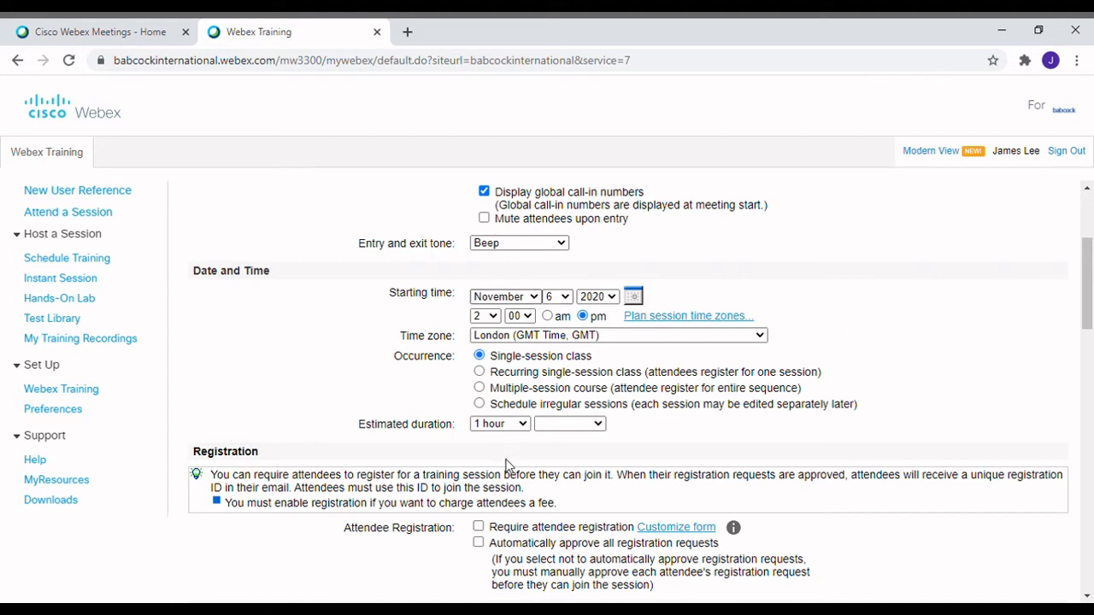
pyautogui.click(536, 298)
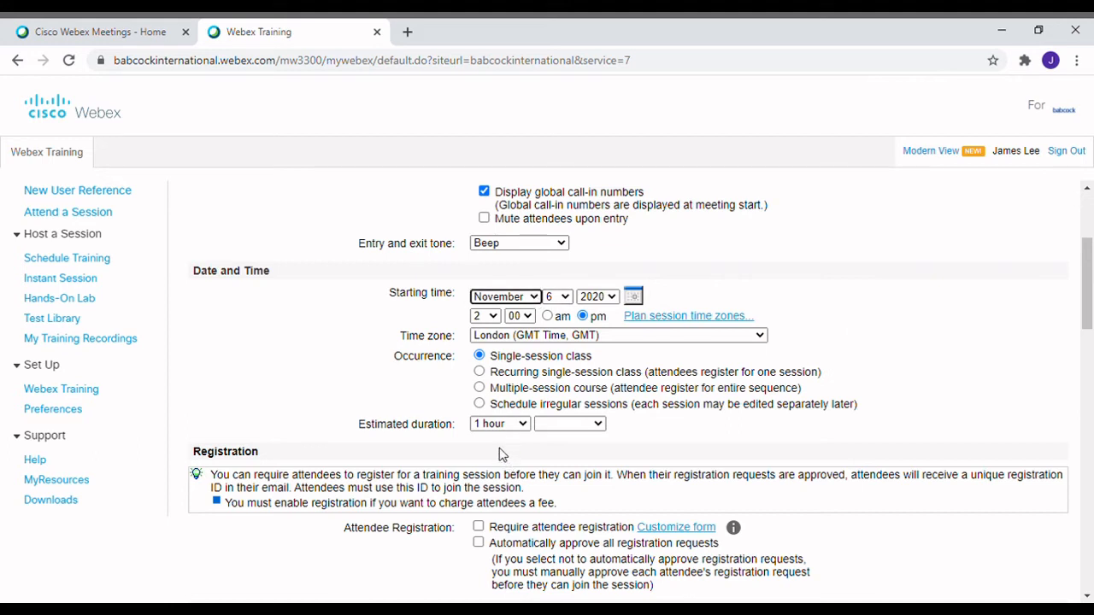
pyautogui.click(637, 297)
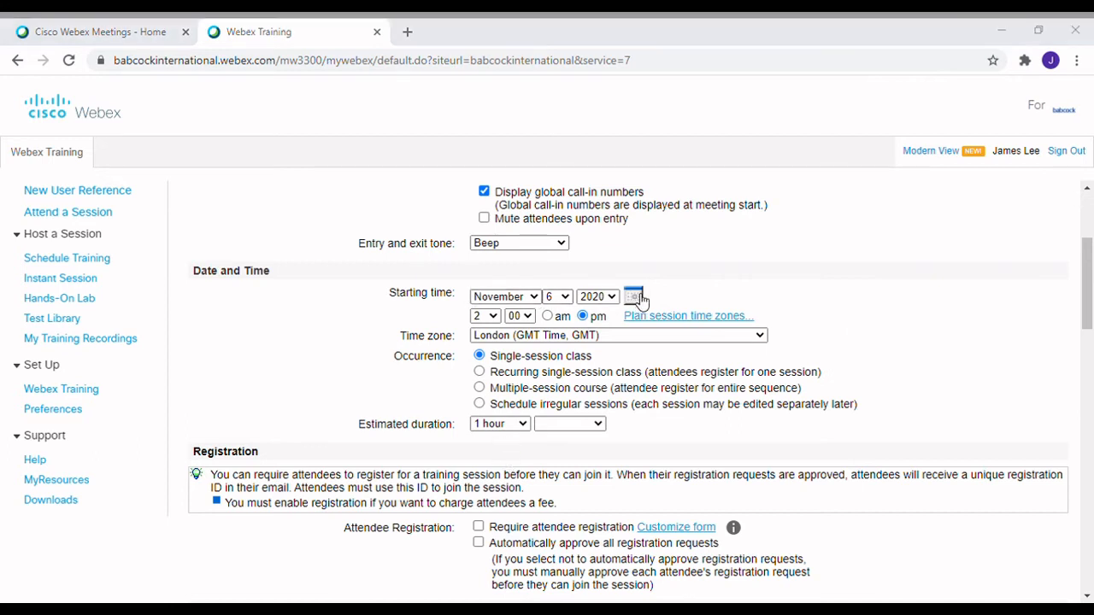
pyautogui.click(317, 103)
pyautogui.click(559, 299)
pyautogui.click(560, 440)
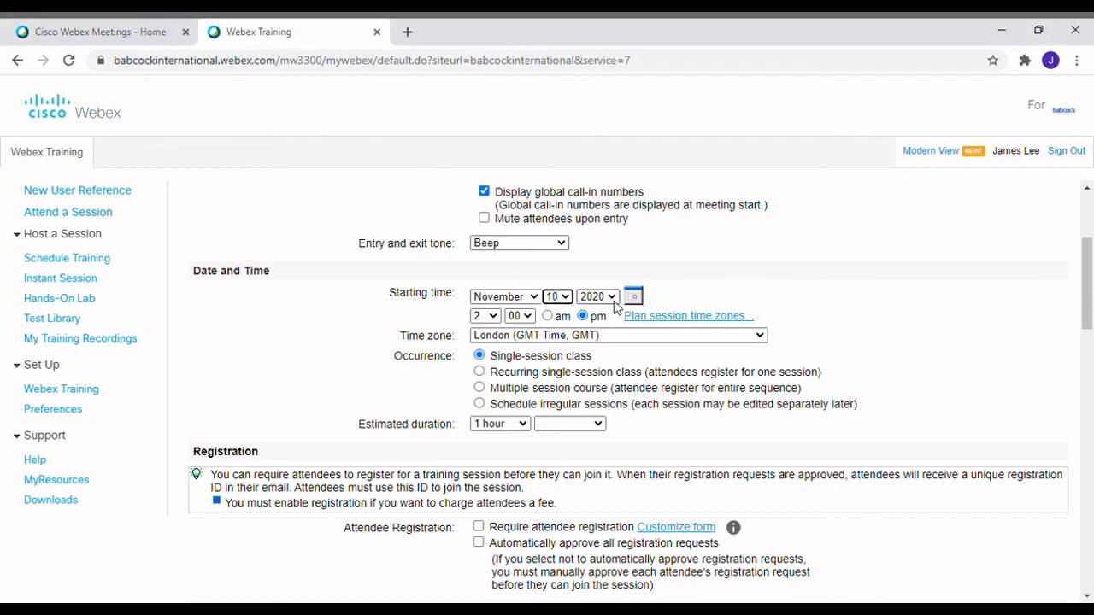
pyautogui.click(498, 319)
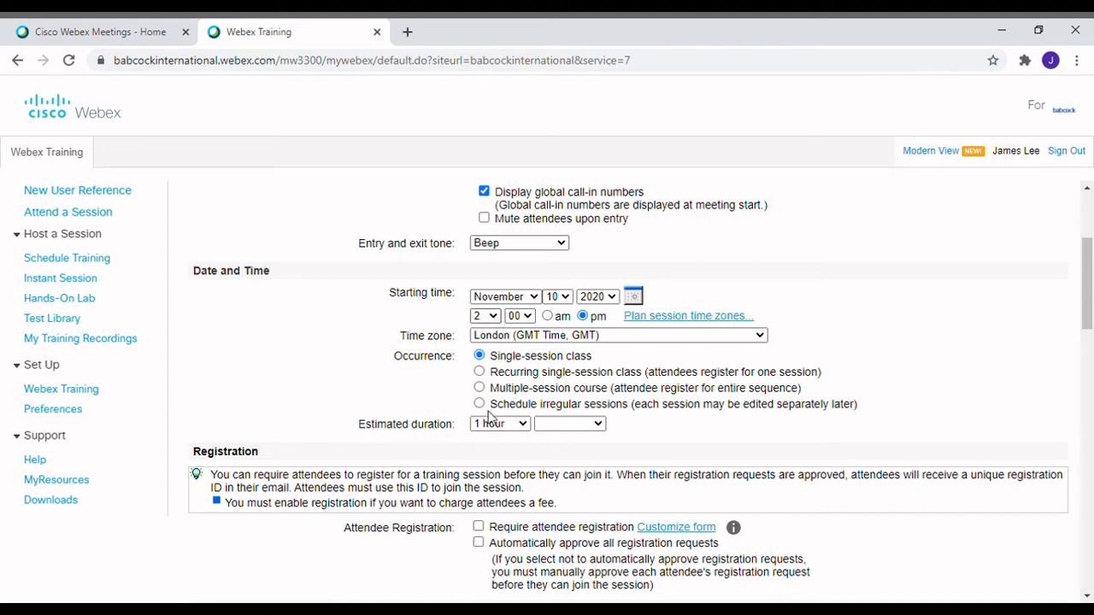
pyautogui.click(484, 473)
pyautogui.click(547, 315)
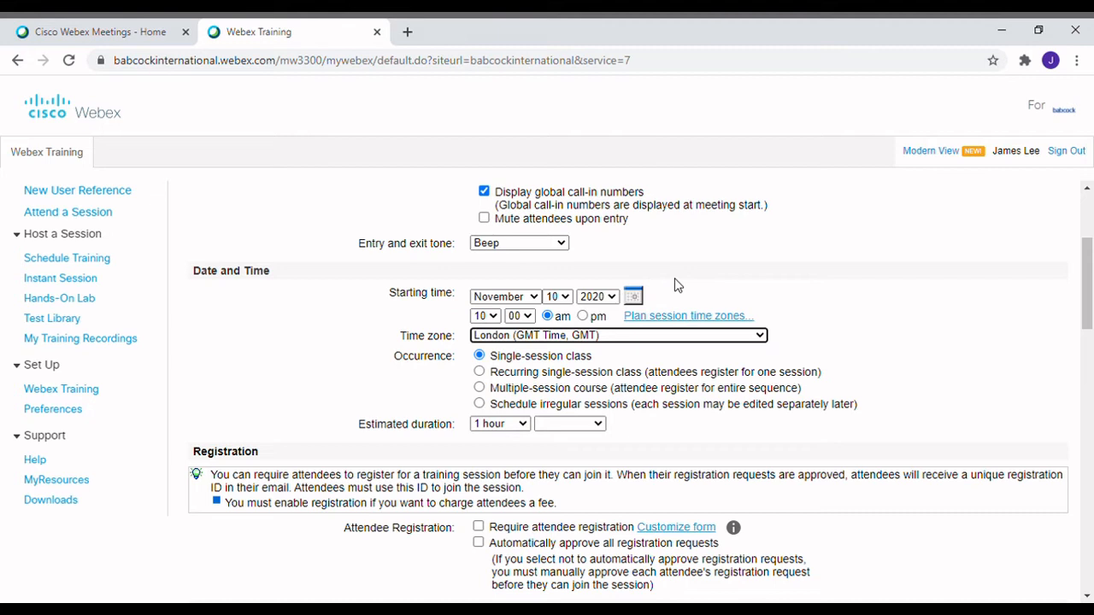
pyautogui.moveTo(1089, 290); pyautogui.dragTo(1089, 318)
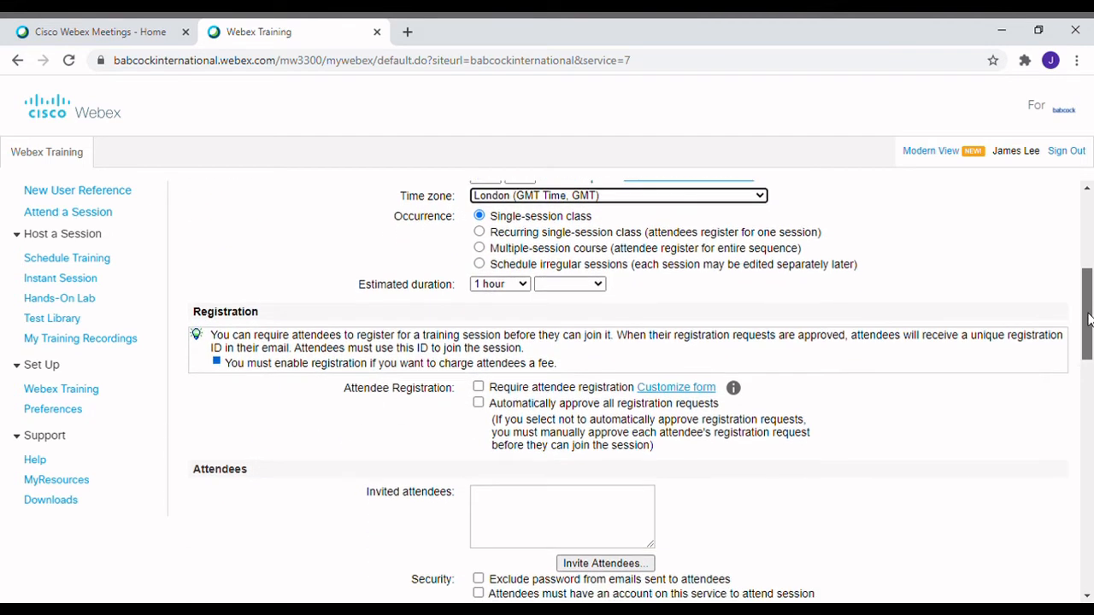
# Preview the occurrence types, keep Single-session class, and set the estimated duration to 1 hour 30 minutes
pyautogui.click(481, 239)
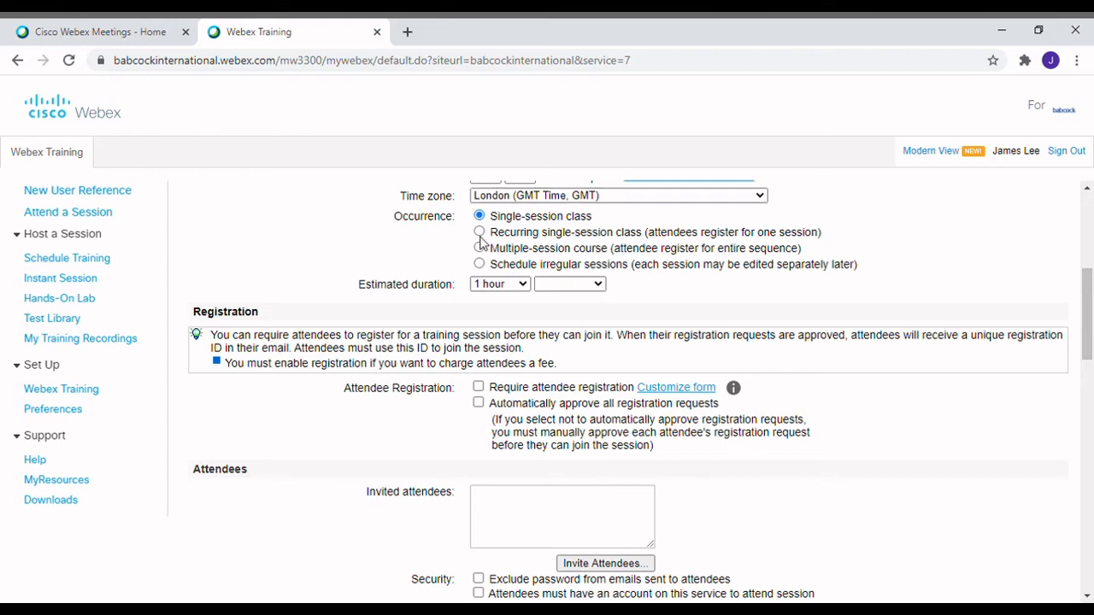
pyautogui.click(480, 233)
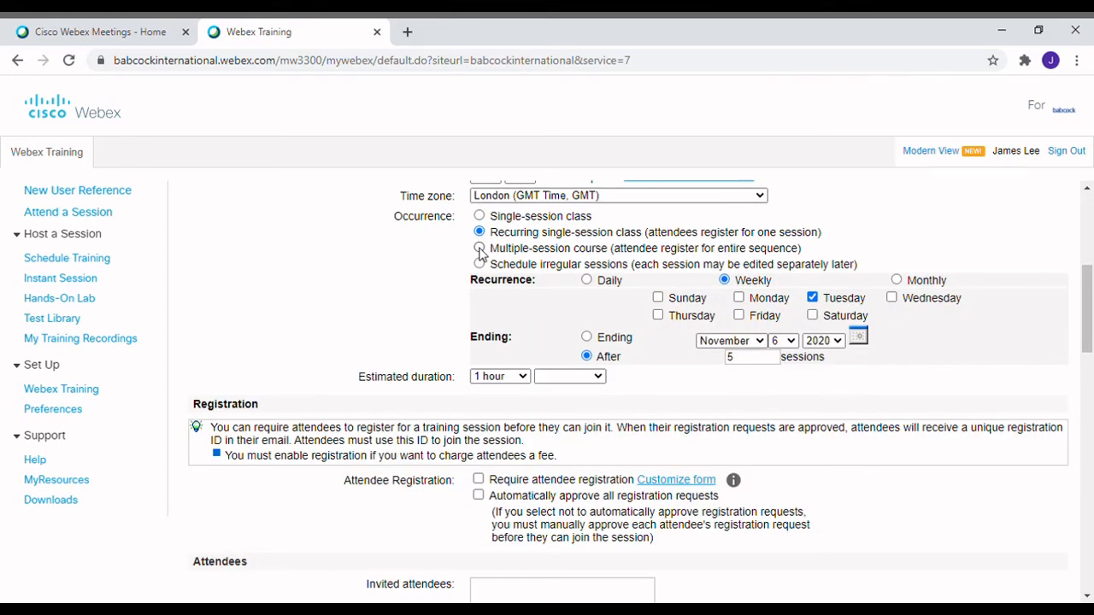
pyautogui.click(479, 249)
pyautogui.click(479, 265)
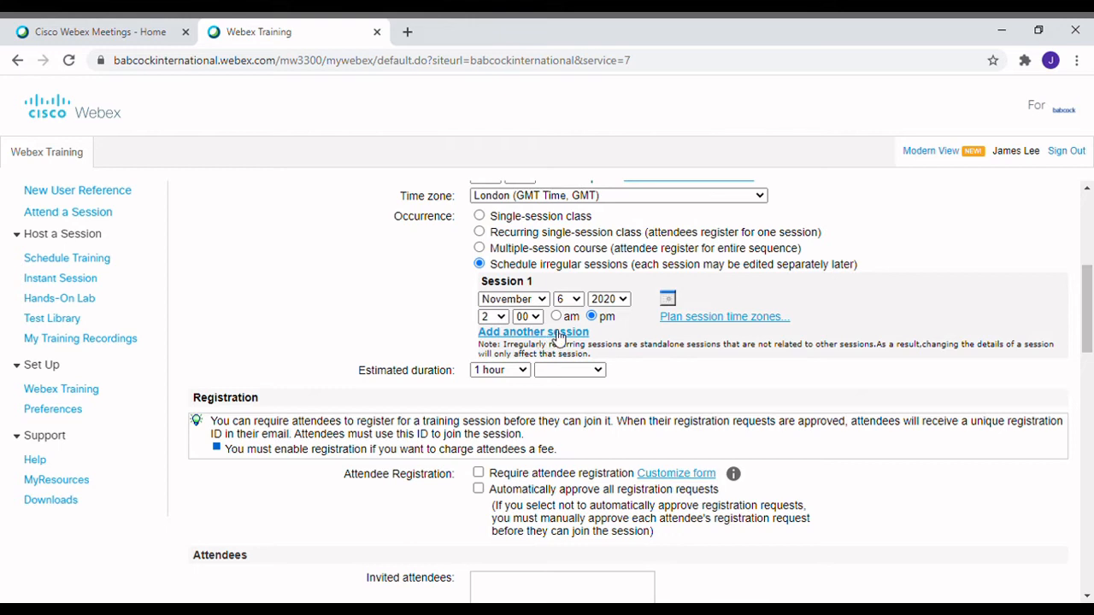
pyautogui.click(481, 217)
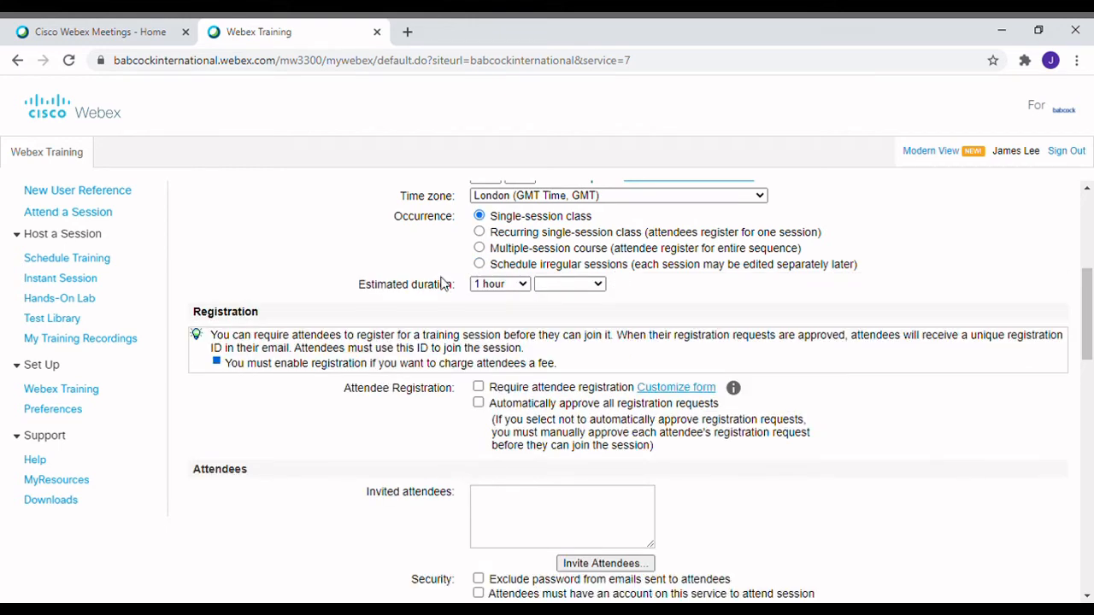
pyautogui.click(516, 286)
pyautogui.click(550, 287)
pyautogui.click(567, 362)
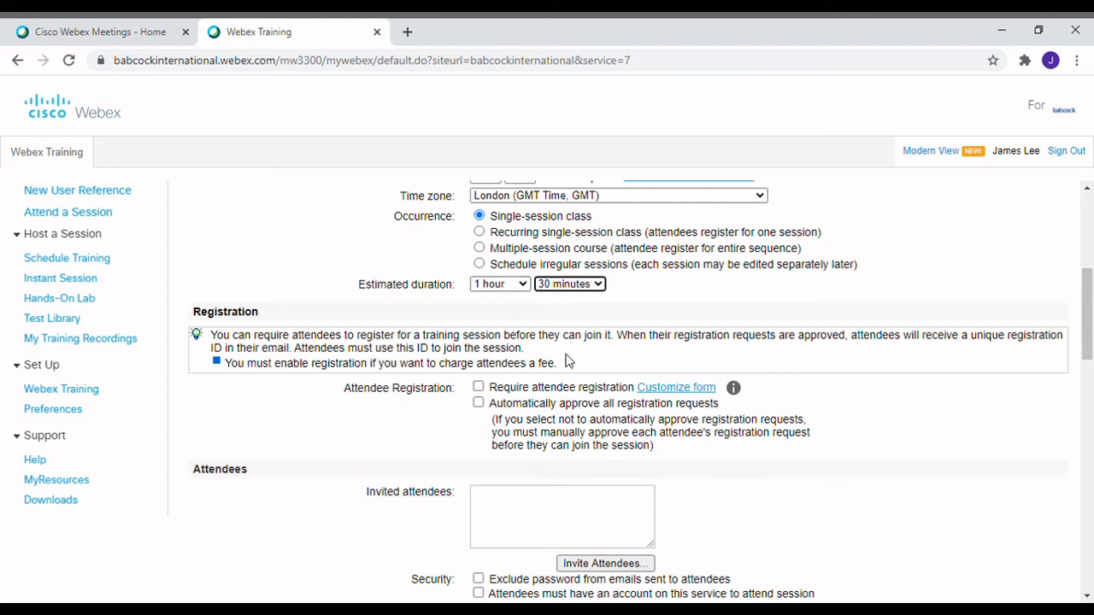
pyautogui.moveTo(1087, 302); pyautogui.dragTo(1087, 333)
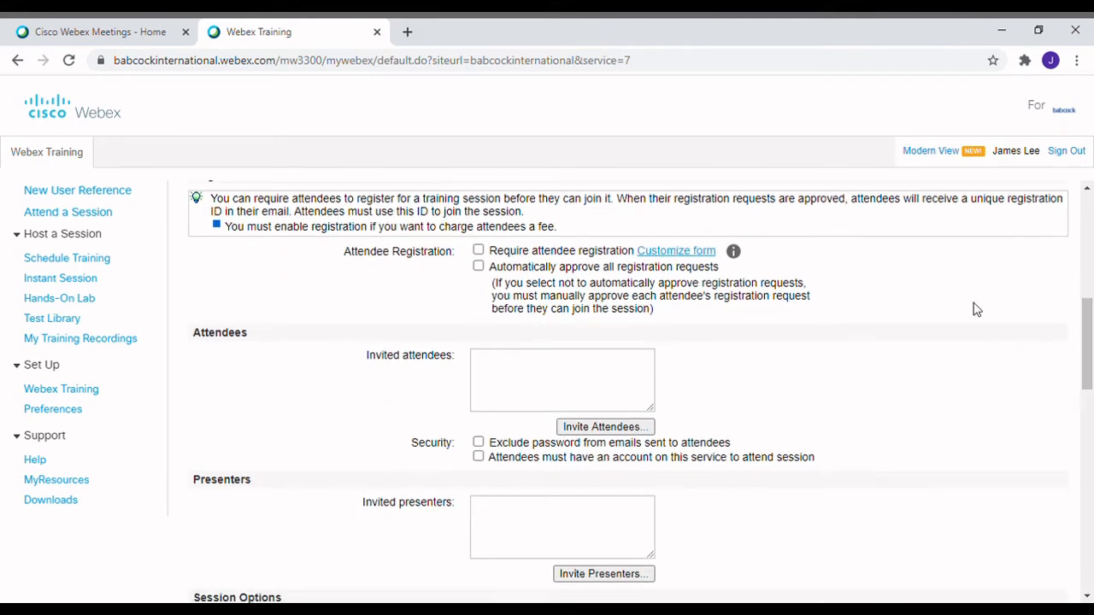
# Leave attendee registration not required and bring up the Attendees and Presenters sections for inviting
pyautogui.click(479, 251)
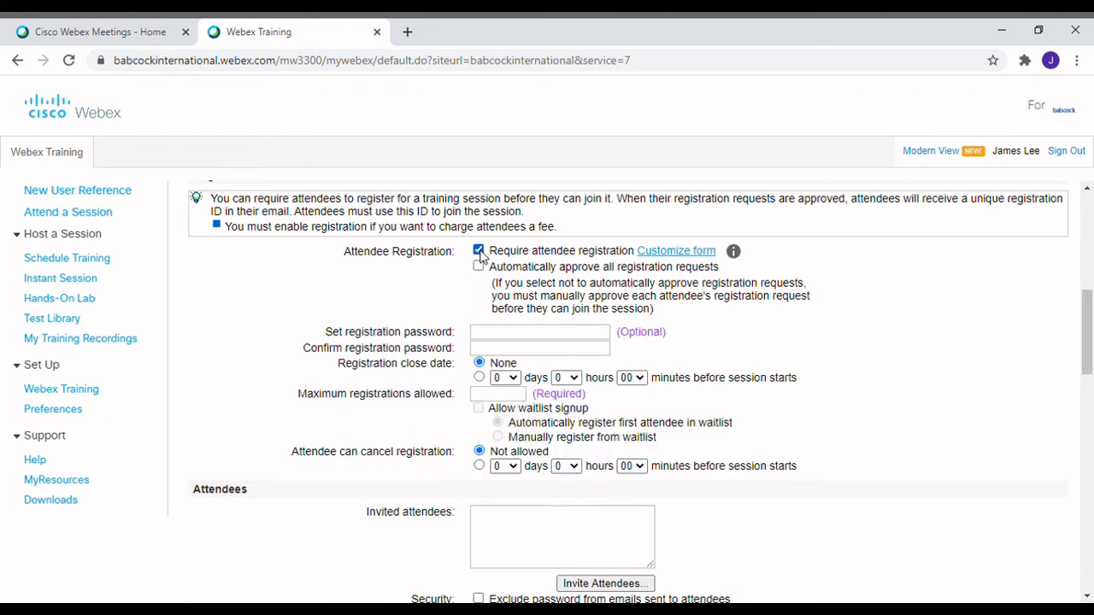
pyautogui.click(478, 250)
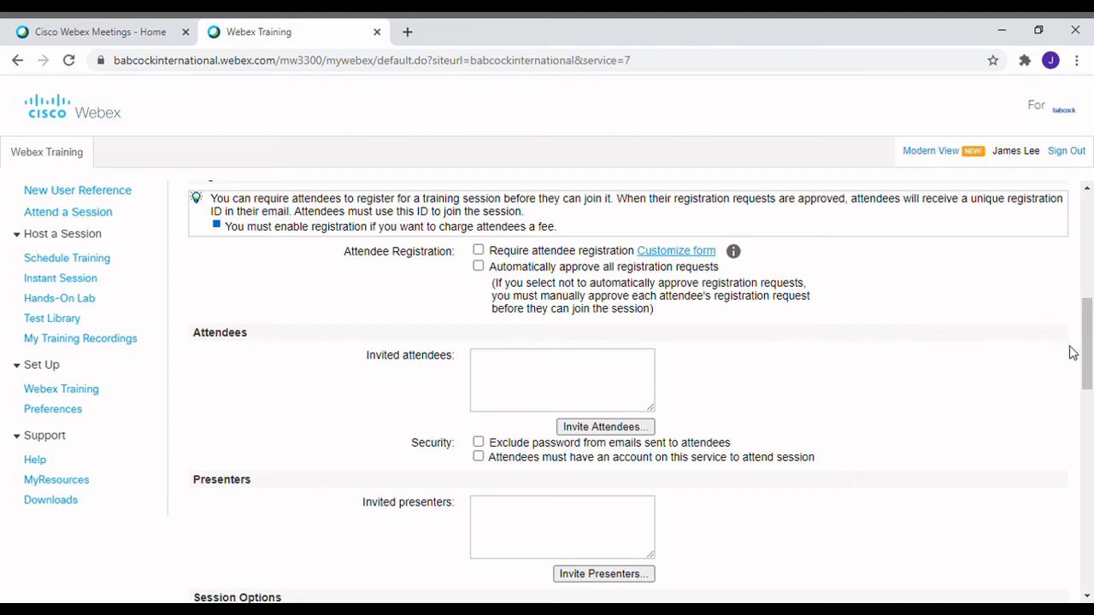
pyautogui.moveTo(1086, 322); pyautogui.dragTo(1087, 352)
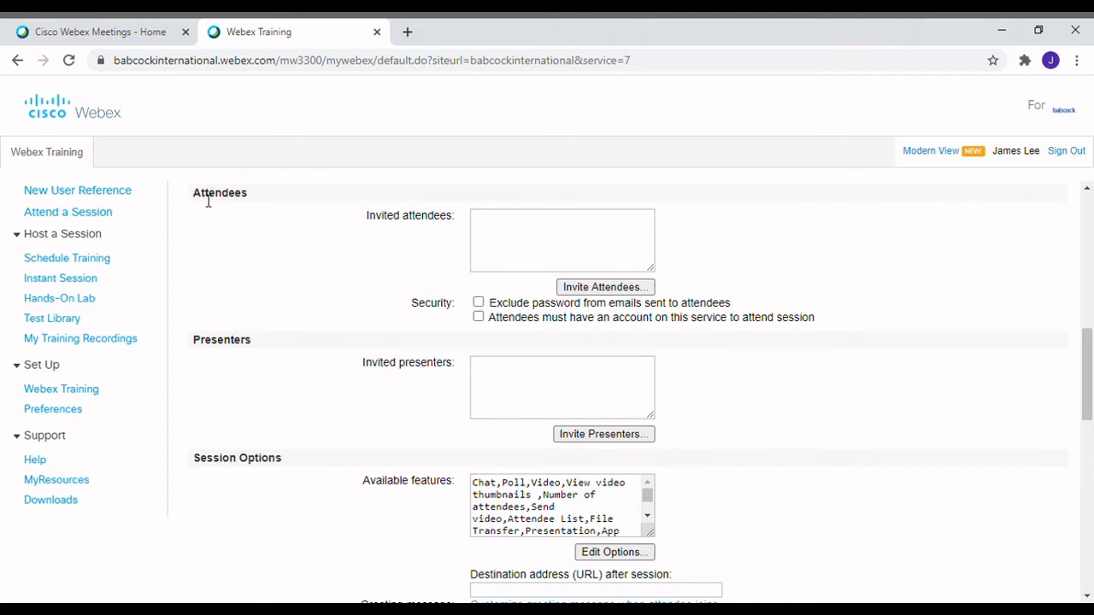
pyautogui.scroll(1, 202, 199)
pyautogui.doubleClick(251, 213)
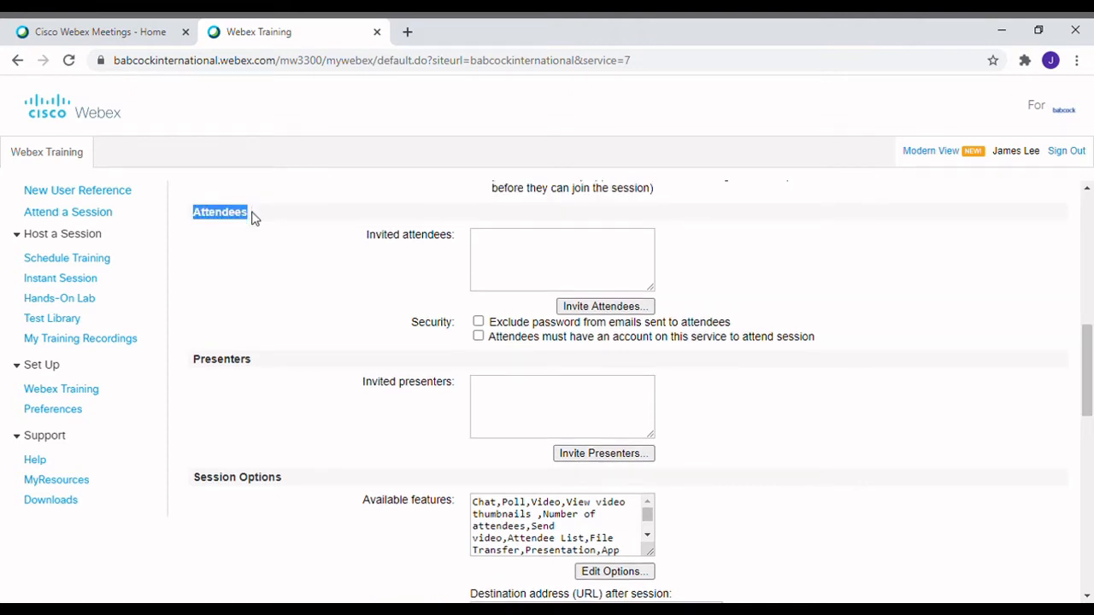
pyautogui.click(307, 308)
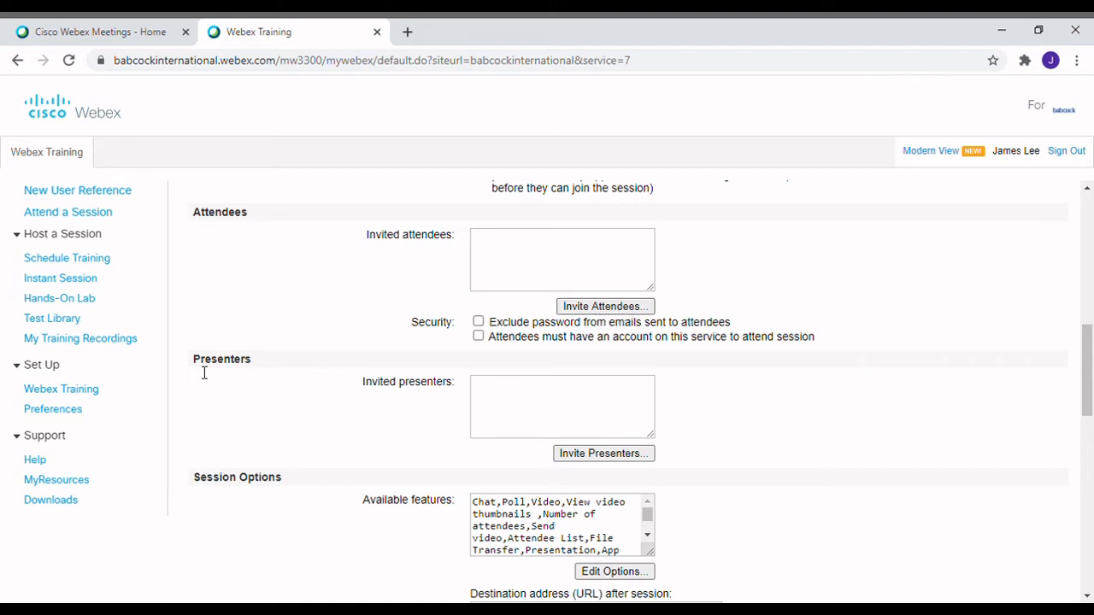
pyautogui.moveTo(201, 368); pyautogui.dragTo(254, 370)
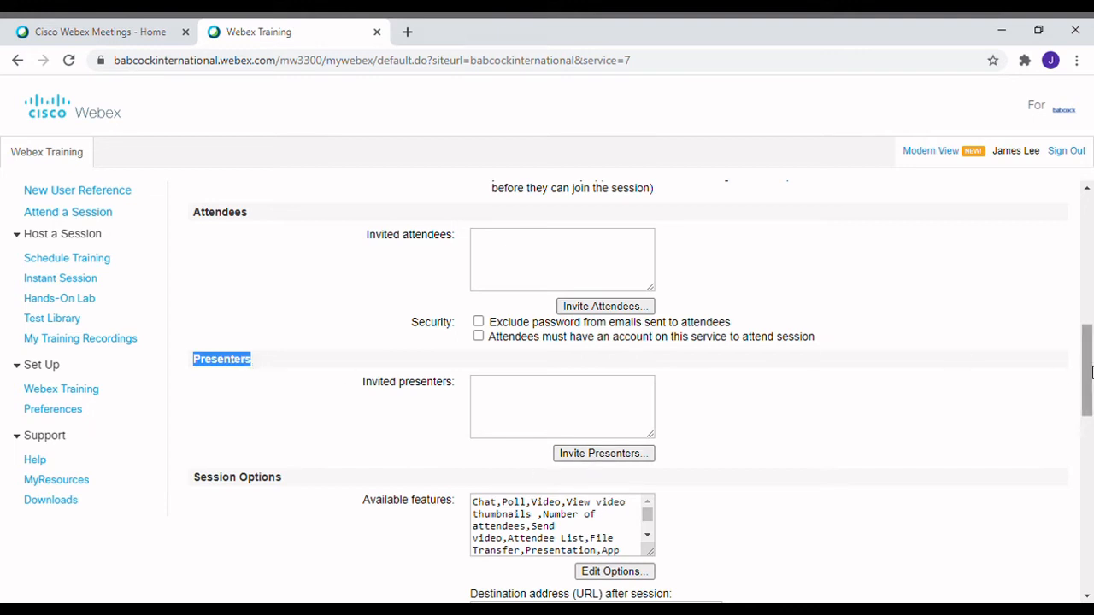
pyautogui.moveTo(1084, 376); pyautogui.dragTo(1084, 367)
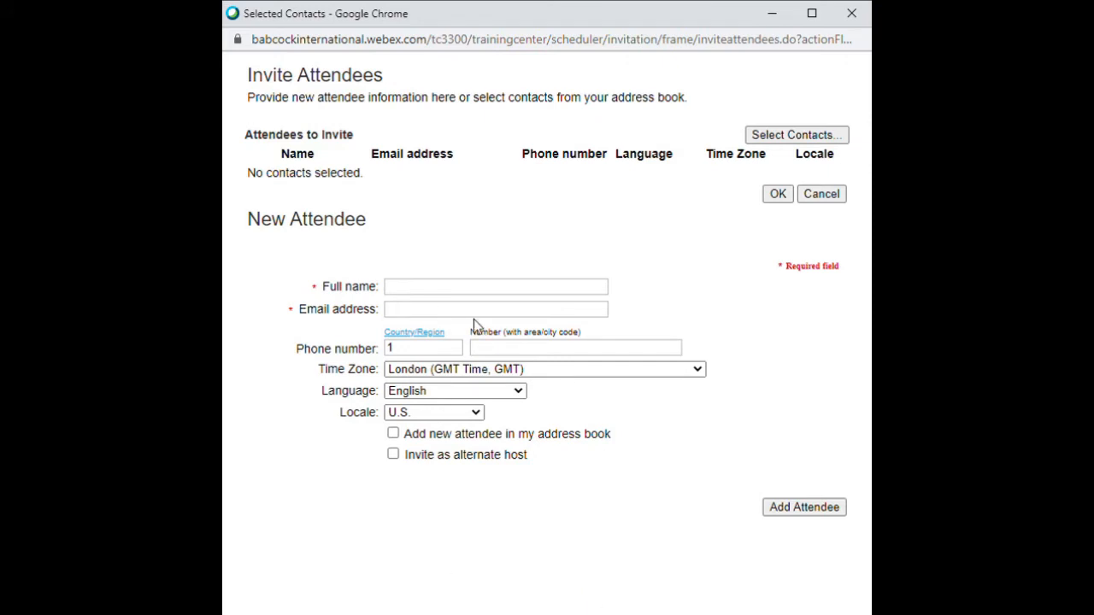
# Add a new attendee with their full name, e-mail and U.K. locale, ticked for inviting
pyautogui.moveTo(253, 77); pyautogui.dragTo(389, 73)
pyautogui.click(456, 231)
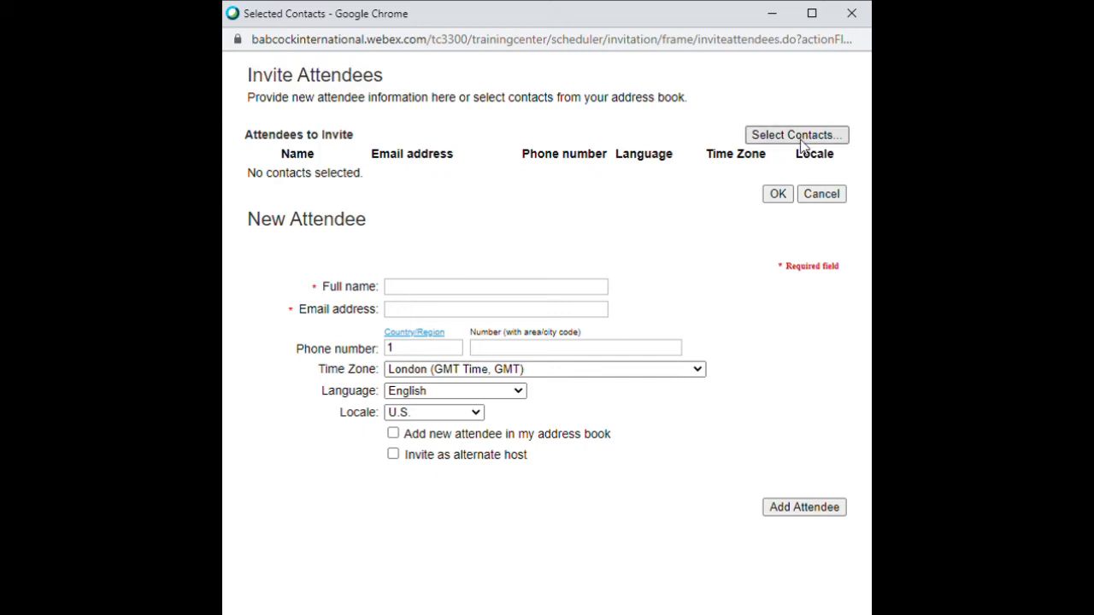
pyautogui.click(470, 289)
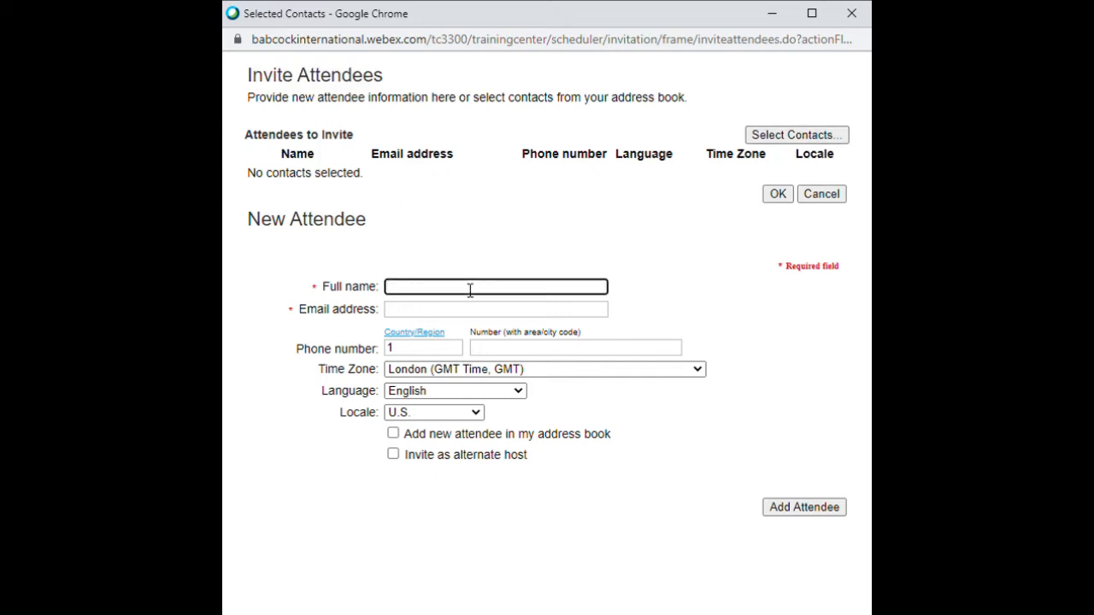
pyautogui.click(432, 316)
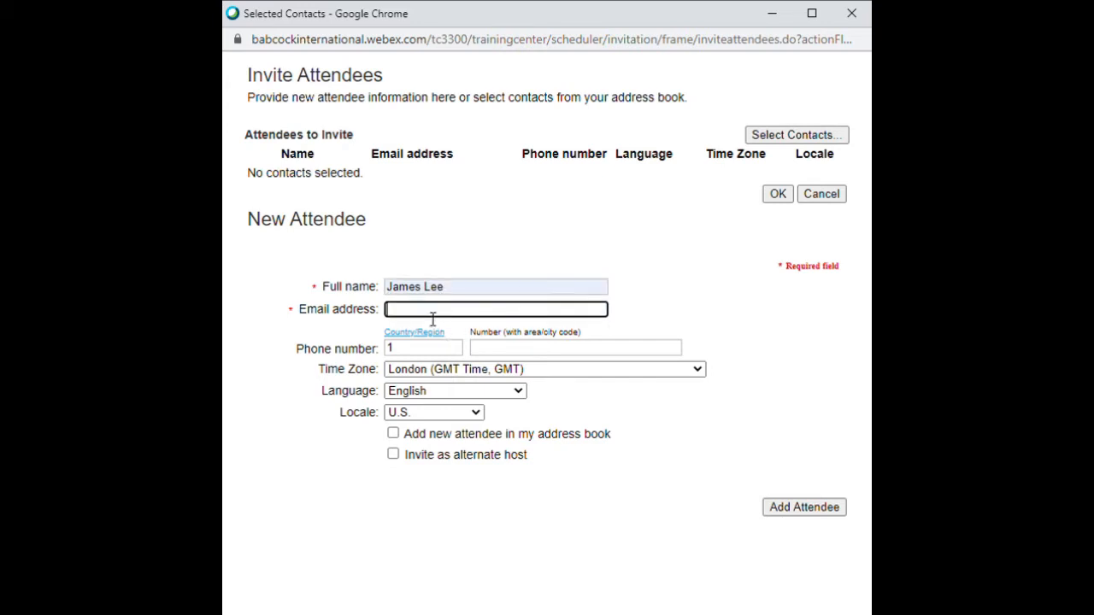
pyautogui.click(429, 348)
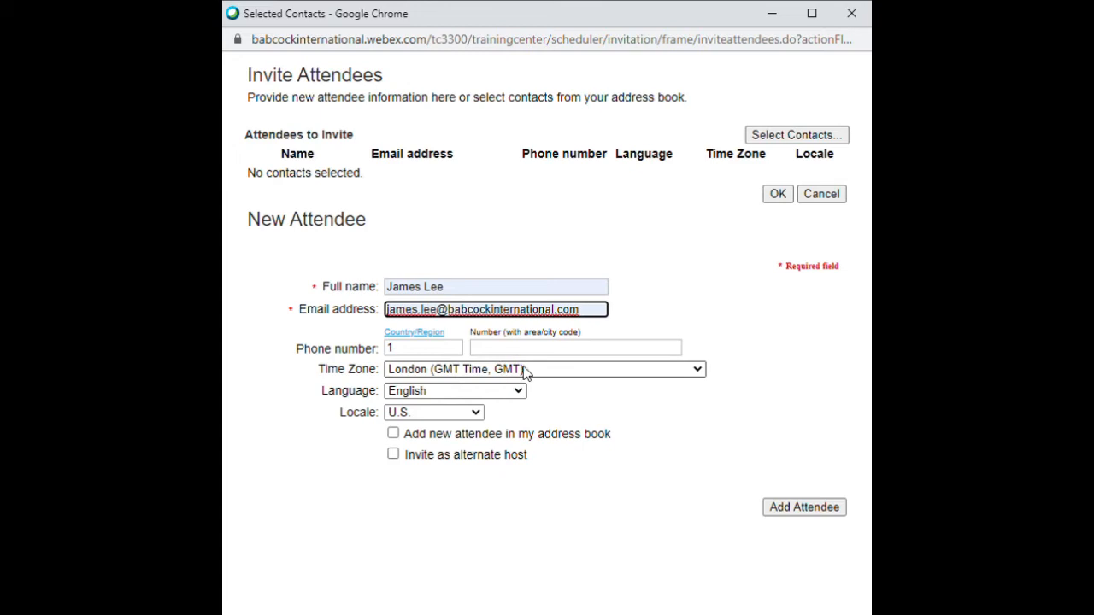
pyautogui.click(468, 415)
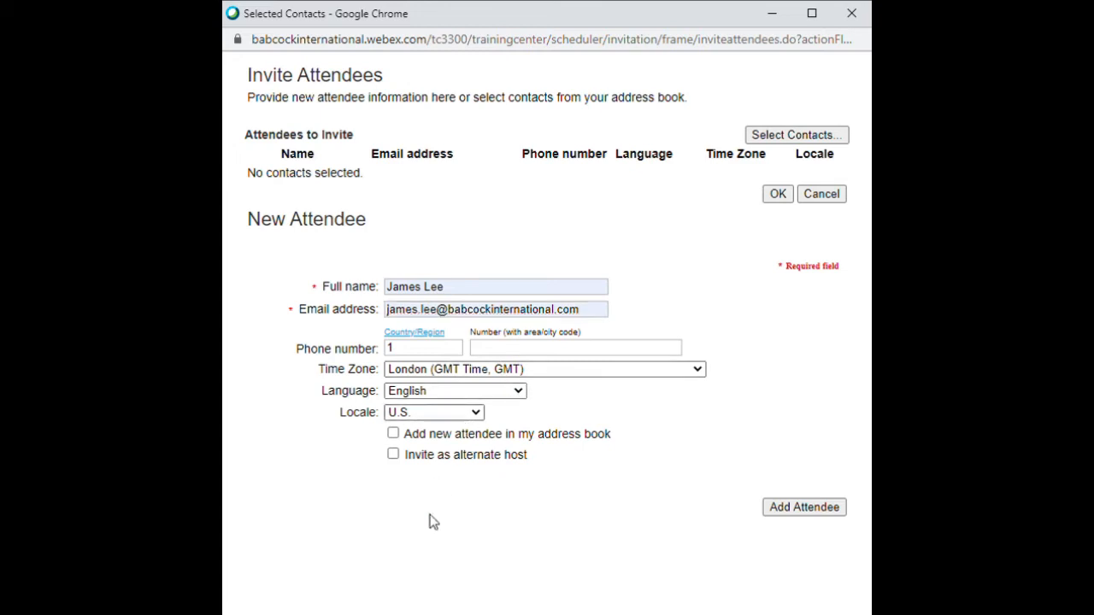
pyautogui.click(419, 561)
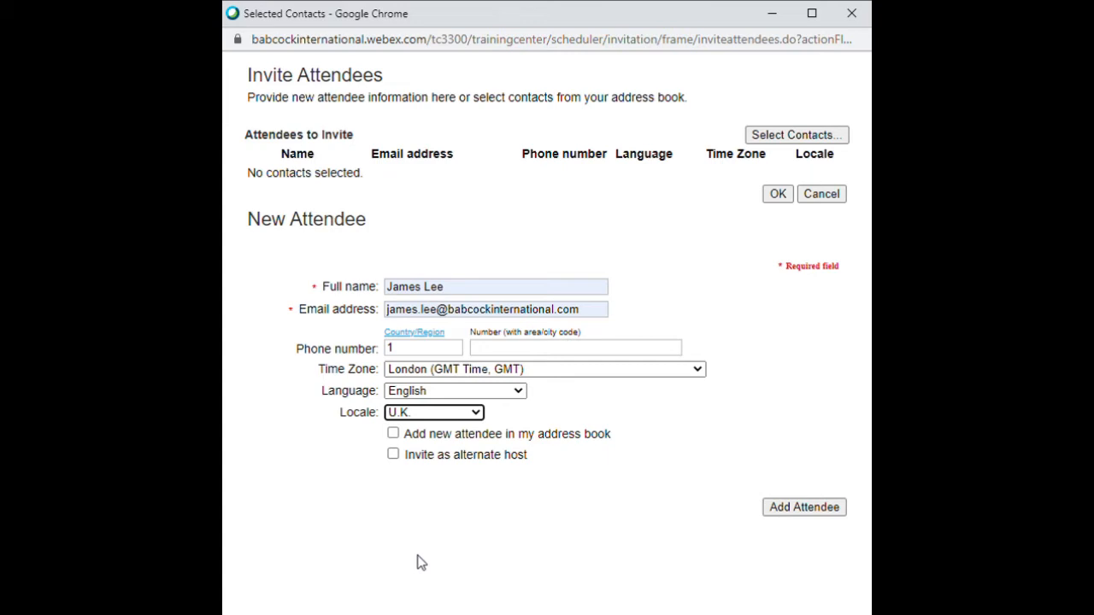
pyautogui.click(473, 421)
pyautogui.click(438, 562)
pyautogui.click(767, 517)
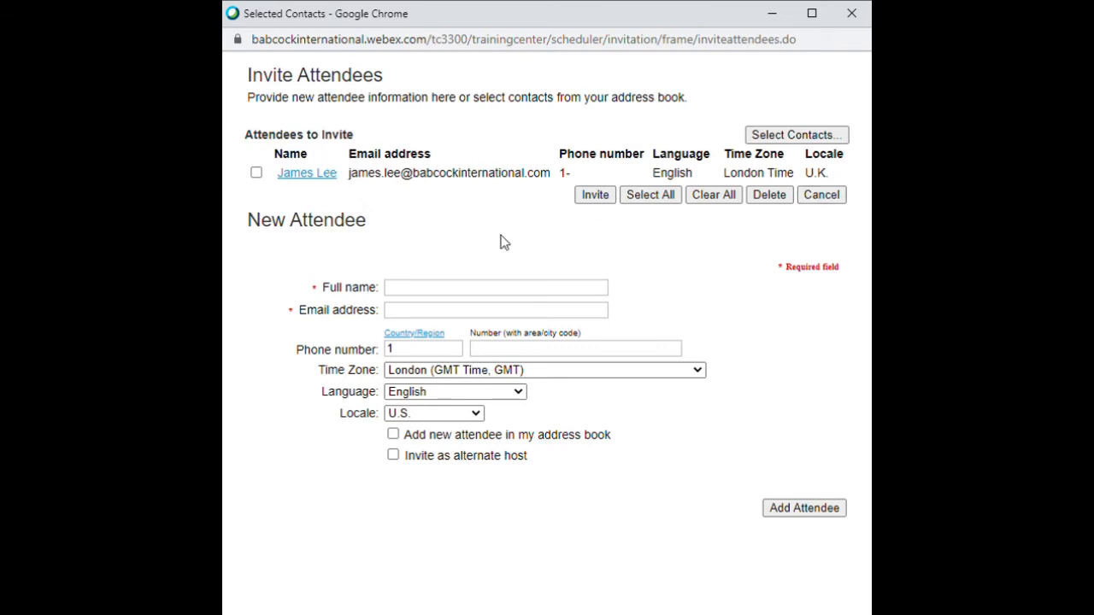
pyautogui.click(256, 174)
# Invite the ticked attendee so they appear under Invited attendees
pyautogui.click(596, 194)
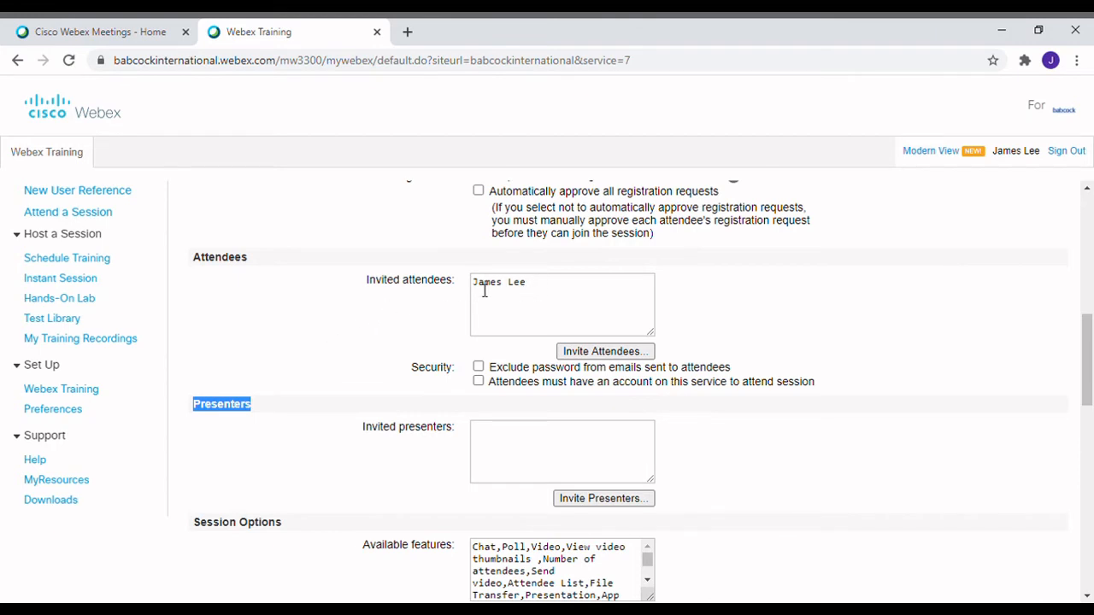
pyautogui.moveTo(368, 285); pyautogui.dragTo(451, 288)
pyautogui.click(443, 316)
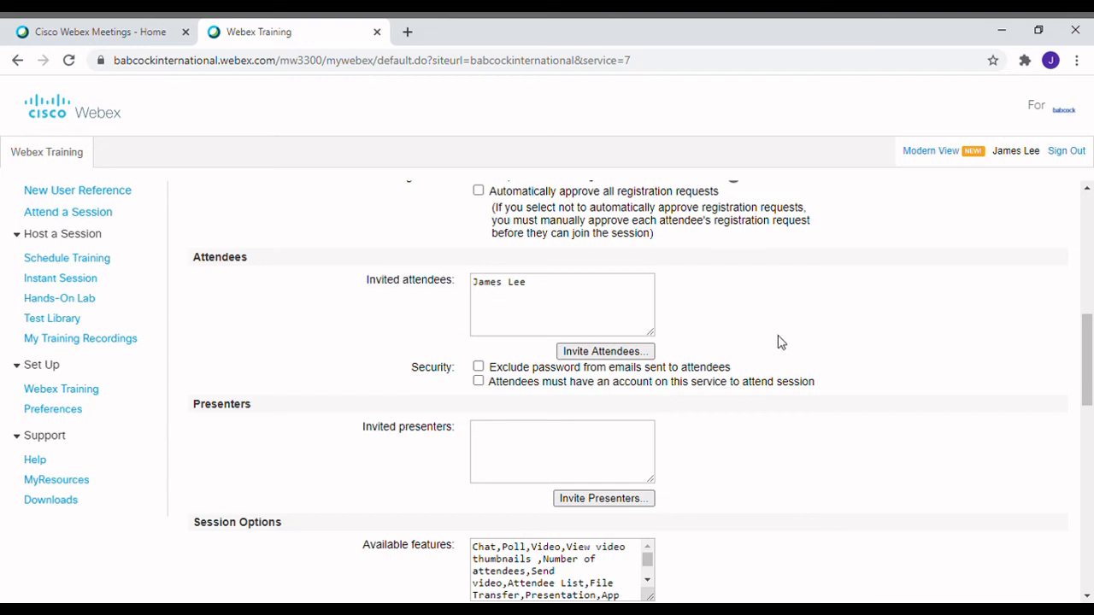
pyautogui.moveTo(364, 436); pyautogui.dragTo(460, 437)
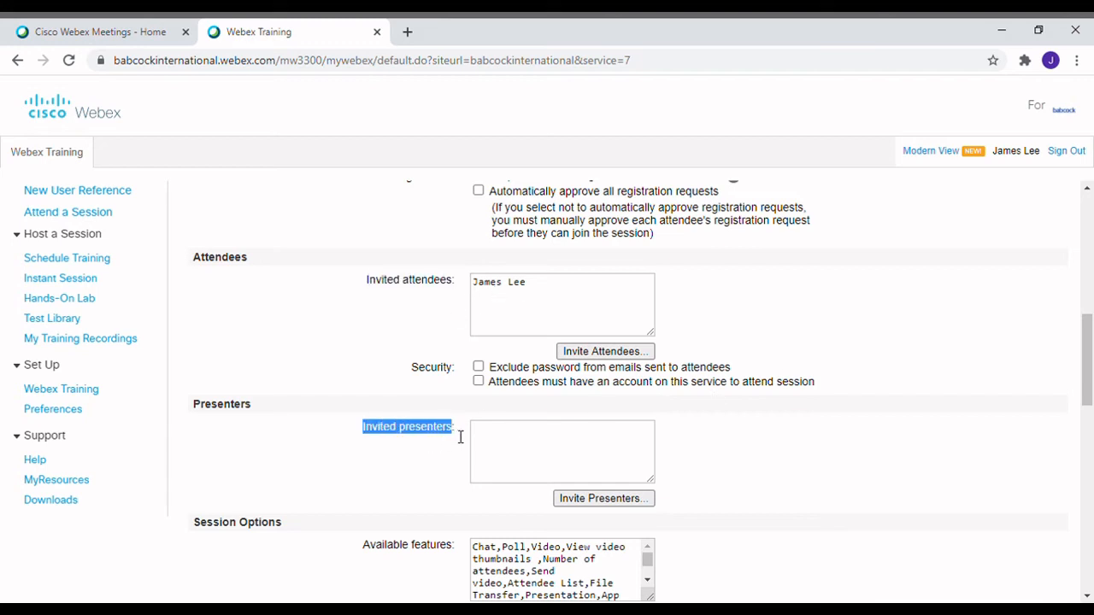
pyautogui.click(453, 497)
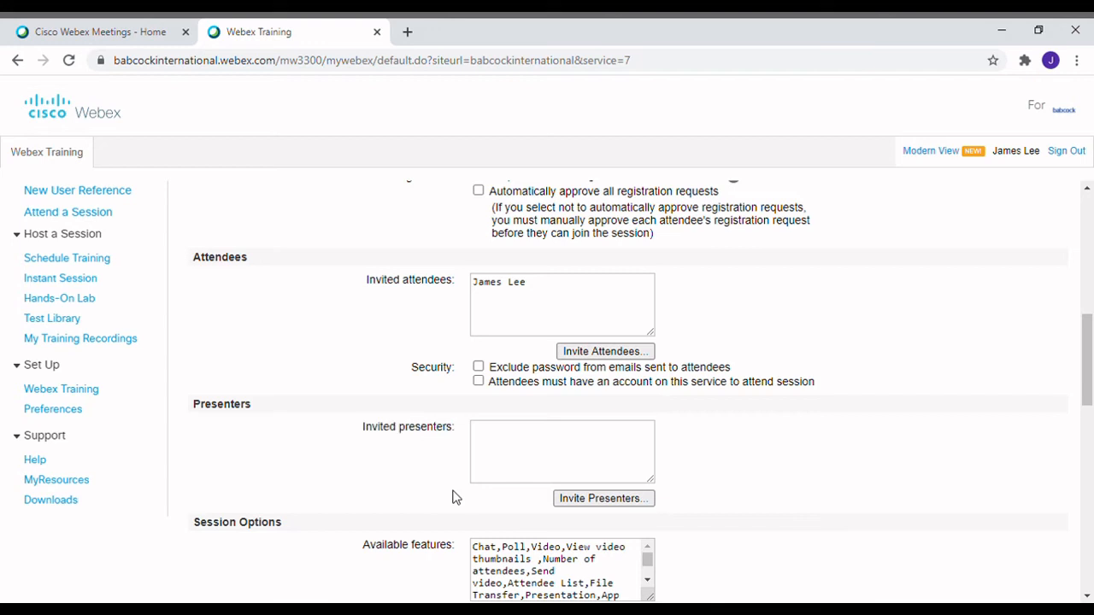
# Scroll the scheduling page down to the Session Options section
pyautogui.moveTo(1088, 357); pyautogui.dragTo(1090, 426)
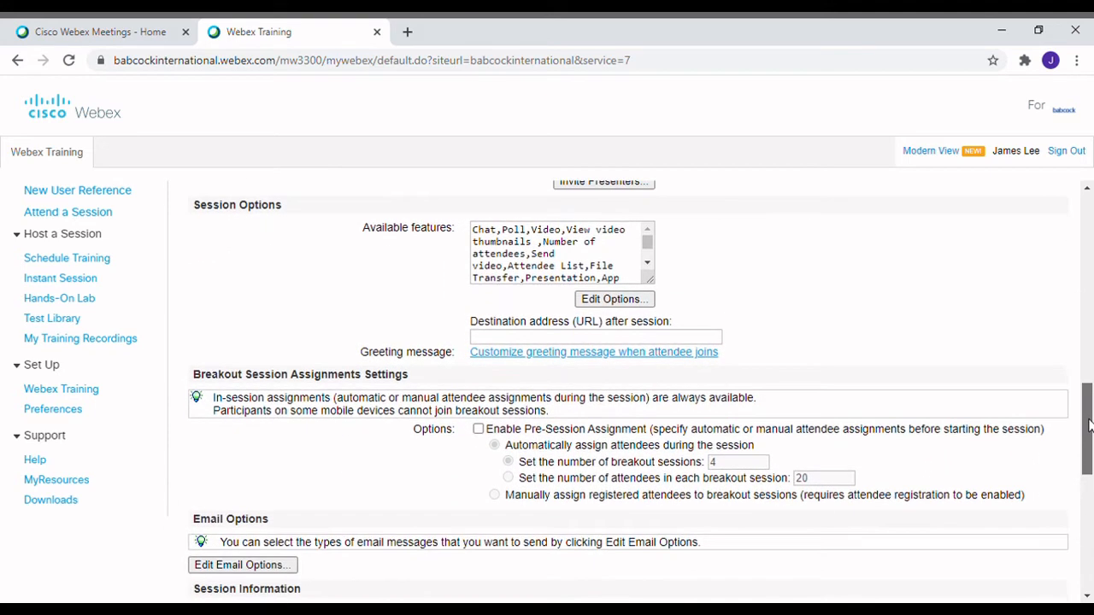
pyautogui.moveTo(193, 209); pyautogui.dragTo(285, 215)
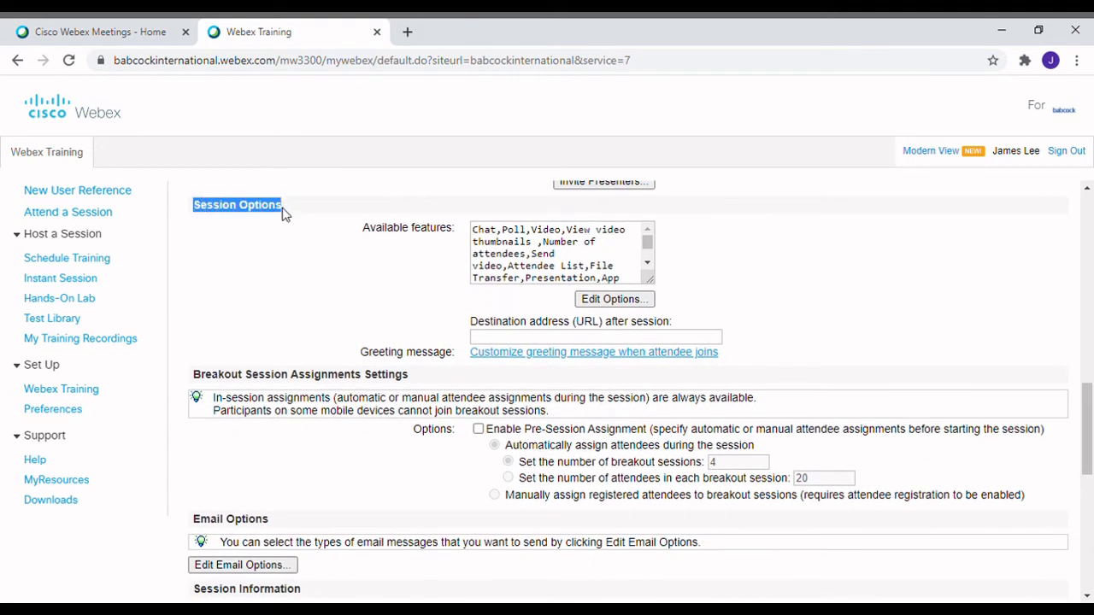
pyautogui.click(344, 279)
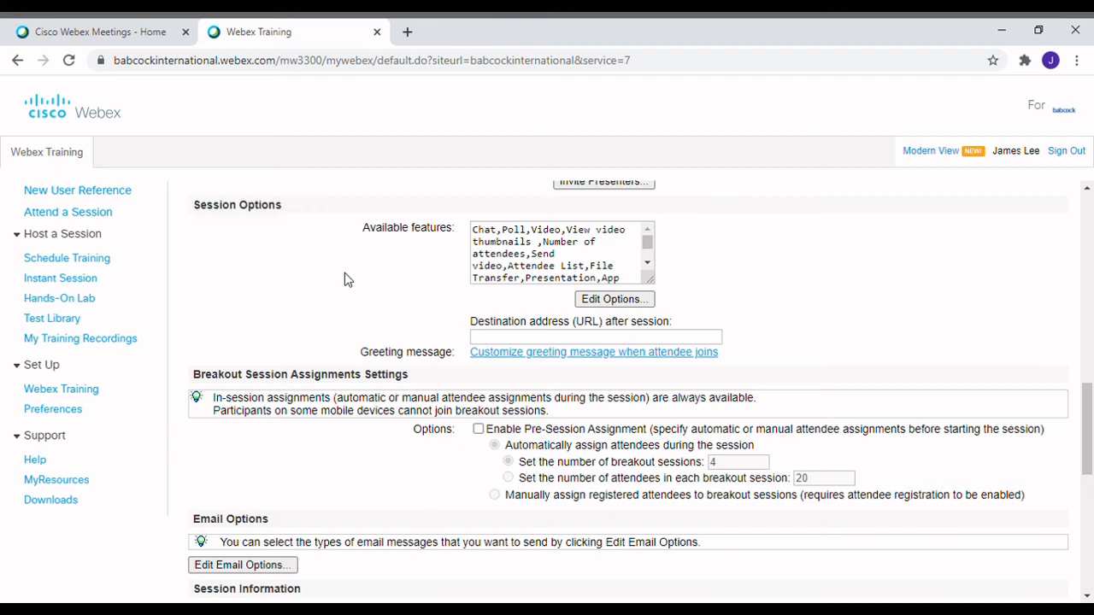
# Open Edit Session Options and review the Attendee Privileges for sessions and documents
pyautogui.click(614, 299)
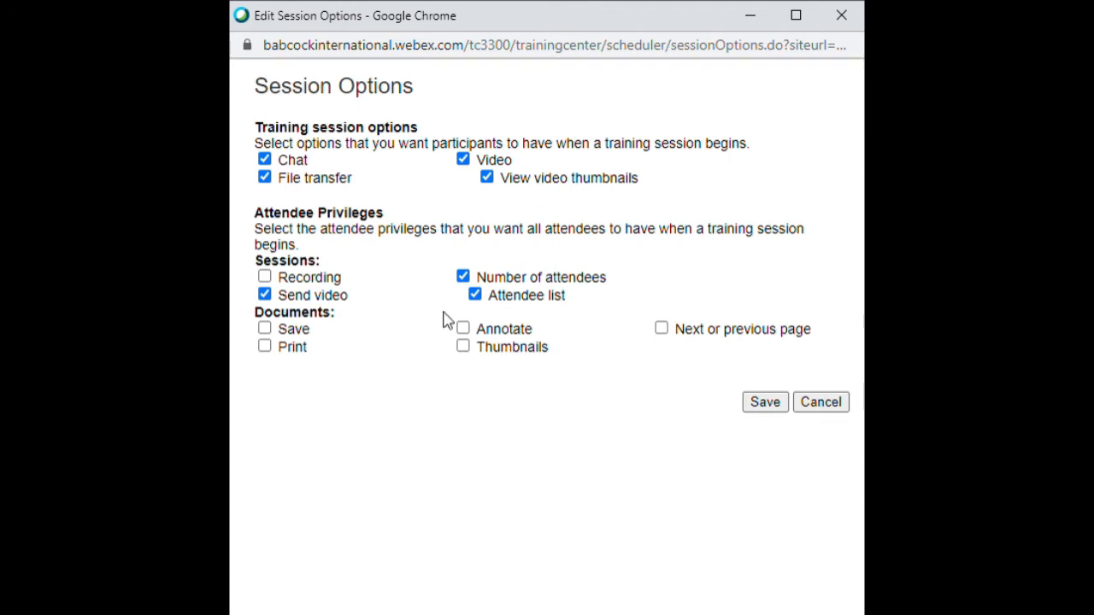
pyautogui.moveTo(267, 224); pyautogui.dragTo(385, 223)
pyautogui.click(265, 275)
pyautogui.moveTo(257, 262); pyautogui.dragTo(321, 262)
pyautogui.moveTo(257, 314); pyautogui.dragTo(342, 319)
pyautogui.click(438, 452)
# Allow document save, print, annotate, thumbnails and next/previous page, keep Recording off, and save
pyautogui.click(264, 329)
pyautogui.click(265, 349)
pyautogui.click(462, 328)
pyautogui.click(462, 347)
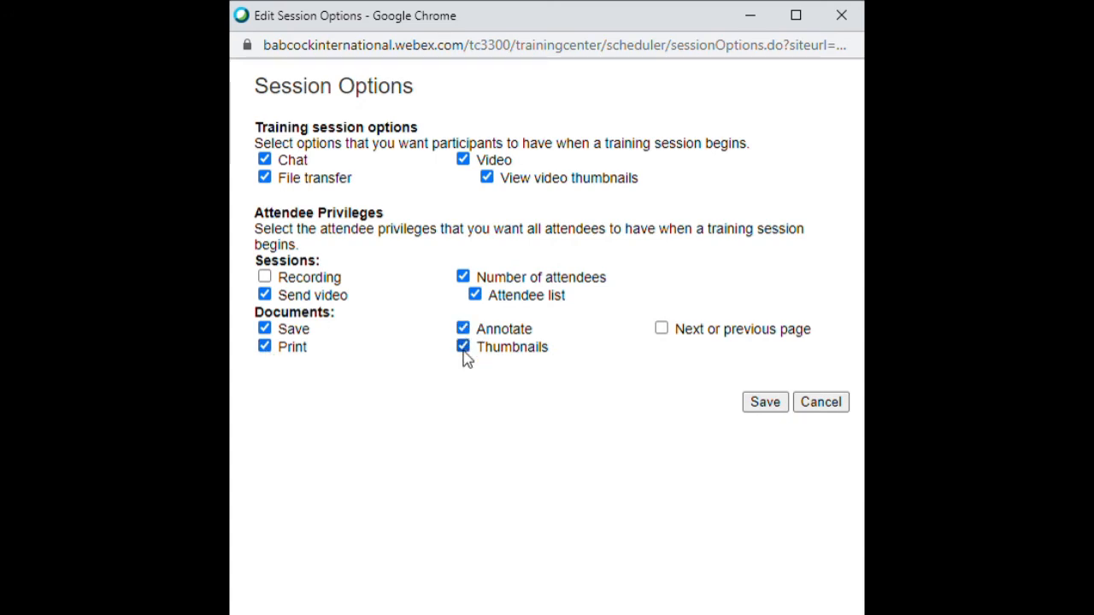
pyautogui.click(662, 330)
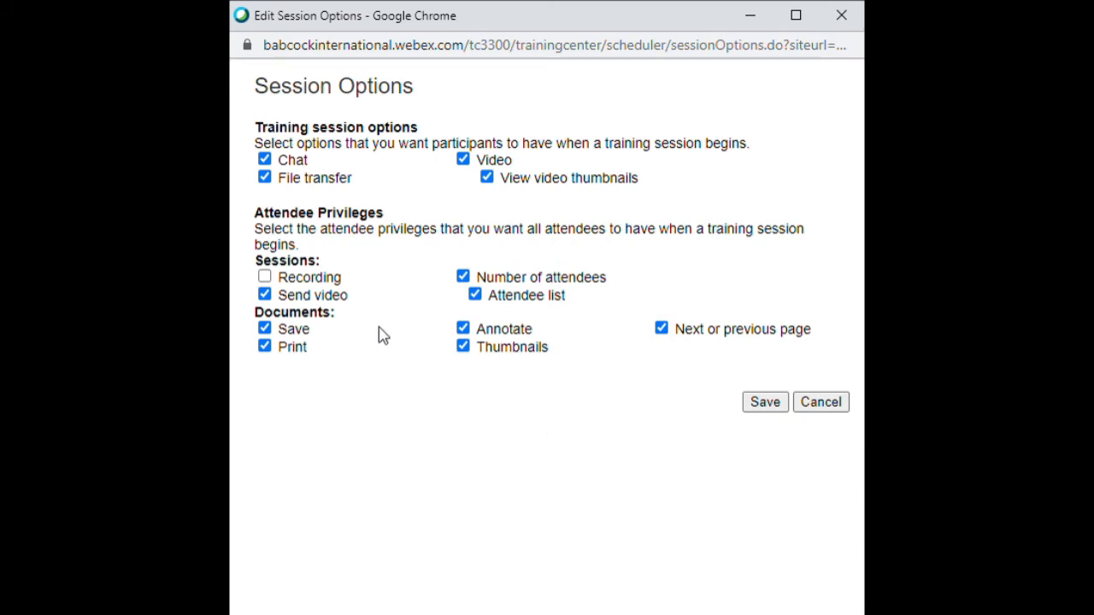
pyautogui.click(265, 280)
pyautogui.click(264, 278)
pyautogui.click(764, 407)
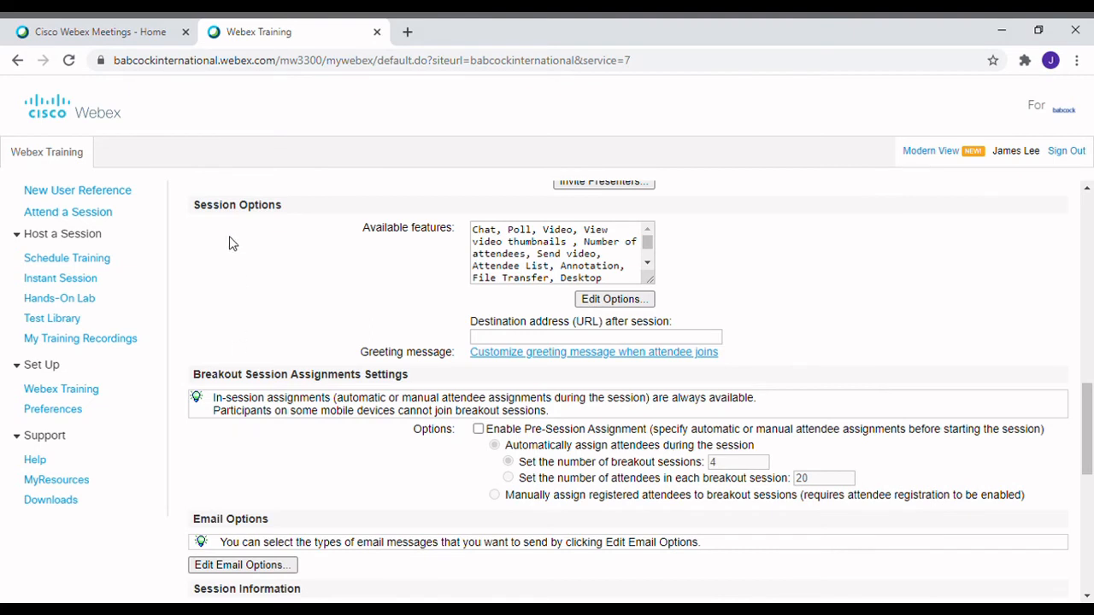
pyautogui.moveTo(195, 376); pyautogui.dragTo(415, 384)
pyautogui.click(483, 381)
pyautogui.moveTo(1088, 401); pyautogui.dragTo(1089, 442)
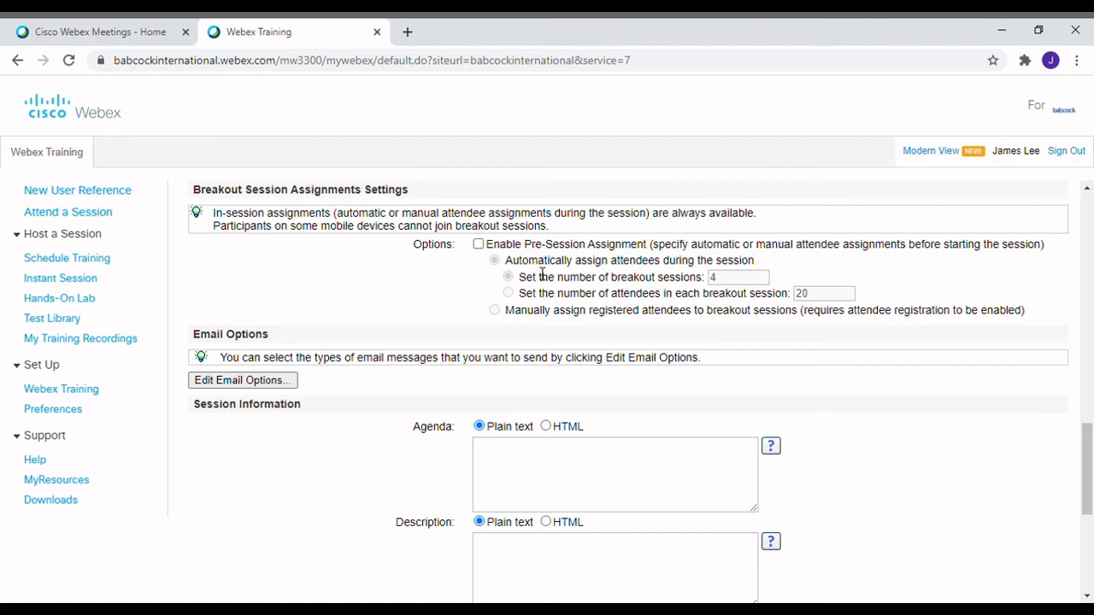
pyautogui.click(478, 245)
pyautogui.click(508, 293)
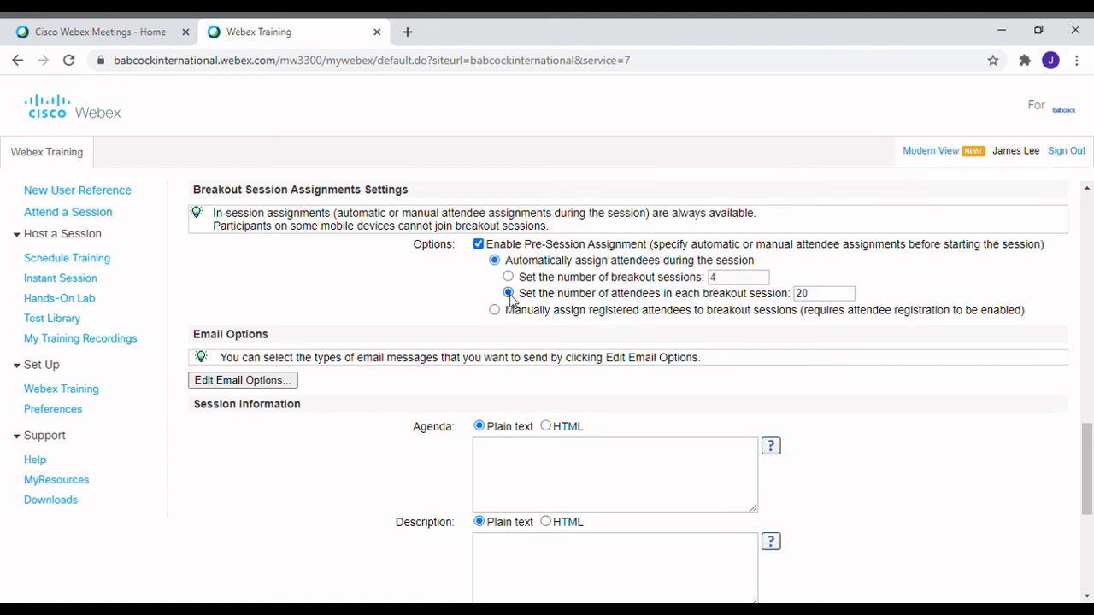
pyautogui.click(509, 278)
pyautogui.click(478, 245)
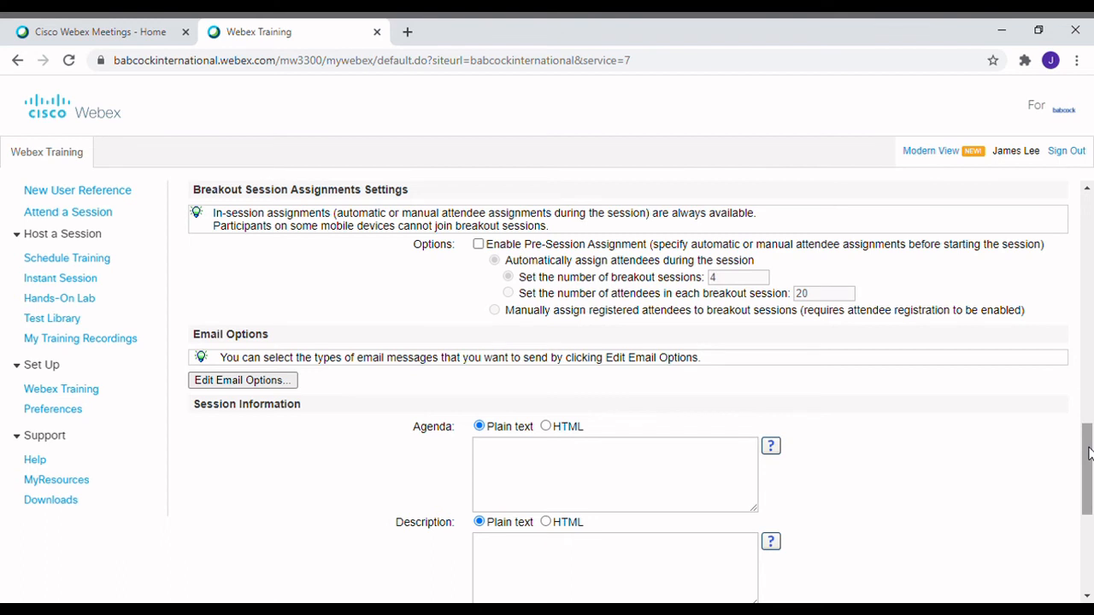
# Enter the session agenda 'The agenda is about to be sent.'
pyautogui.moveTo(1089, 453); pyautogui.dragTo(1089, 482)
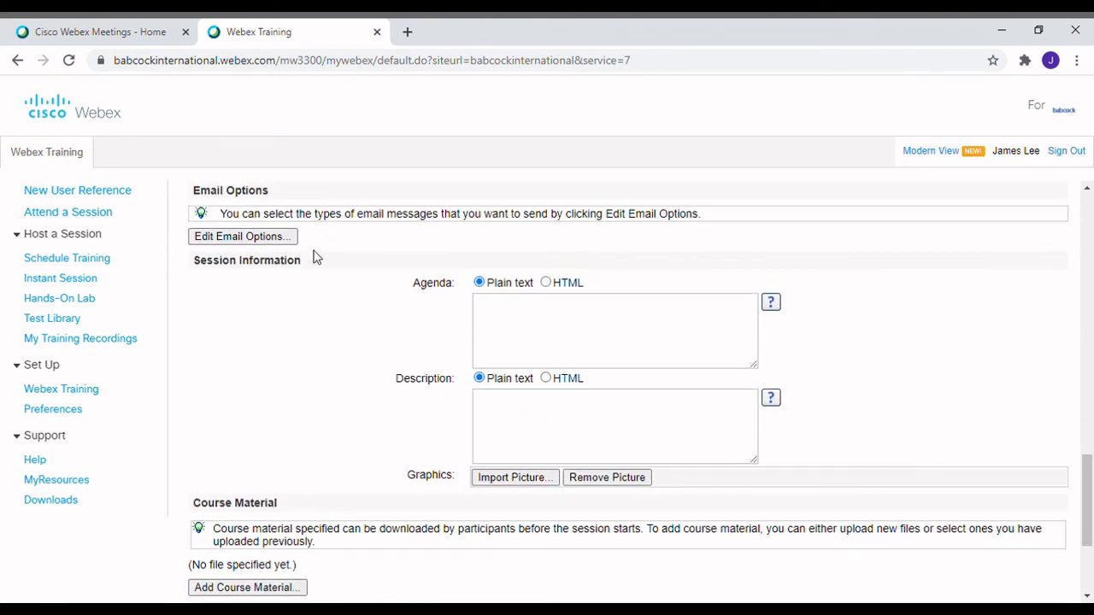
pyautogui.moveTo(202, 195); pyautogui.dragTo(272, 267)
pyautogui.moveTo(1089, 491); pyautogui.dragTo(1090, 510)
pyautogui.click(563, 289)
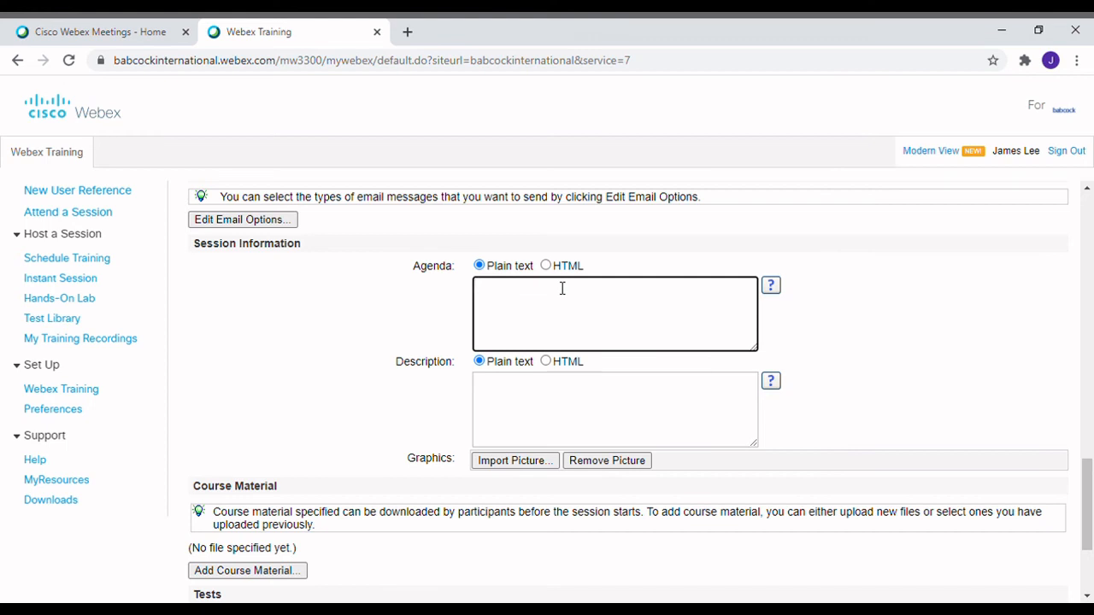
pyautogui.write('The agenda is about to be sent.')
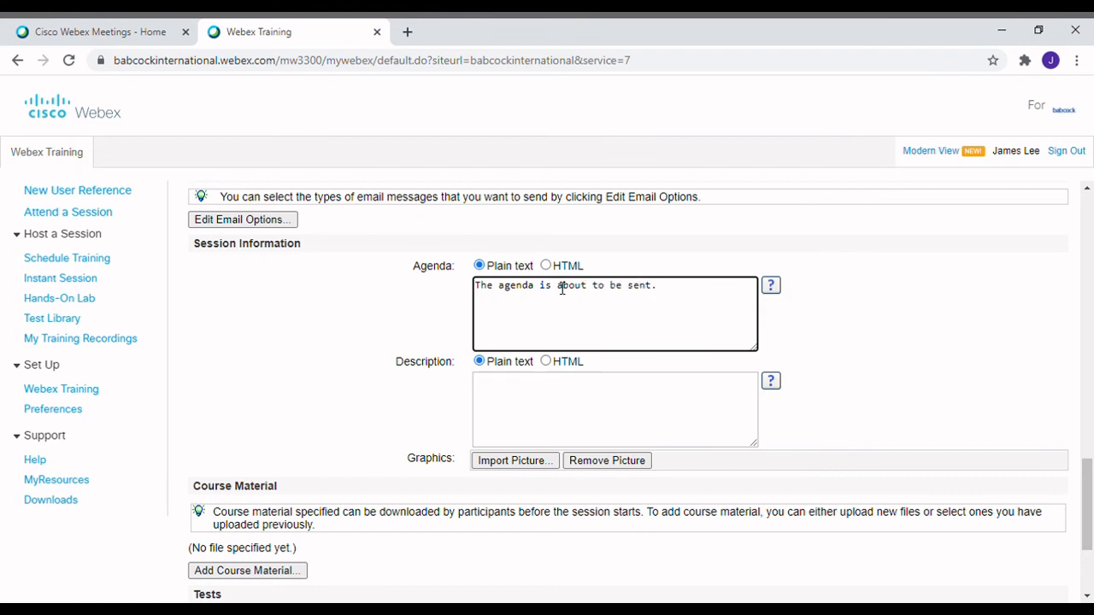
# Enter the session description 'Please follow the instructions.'
pyautogui.click(553, 418)
pyautogui.write('Please follow the instructions')
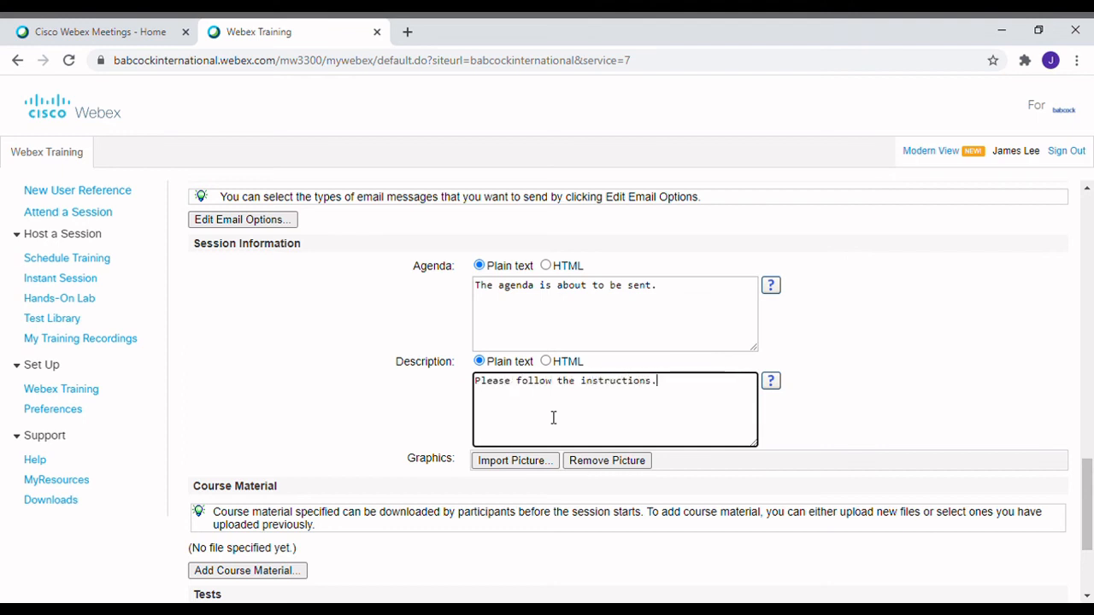
pyautogui.write('.')
pyautogui.moveTo(1087, 504); pyautogui.dragTo(1090, 543)
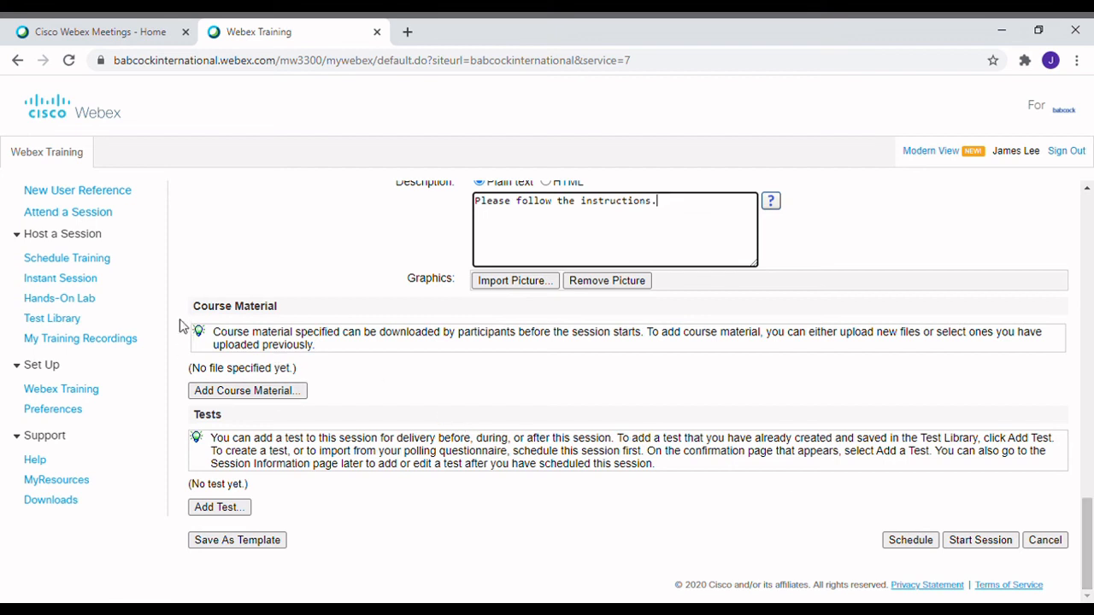
# Schedule Webex Training Session for Tuesday, November 10, 2020 at 10:00 am GMT
pyautogui.moveTo(202, 314); pyautogui.dragTo(280, 318)
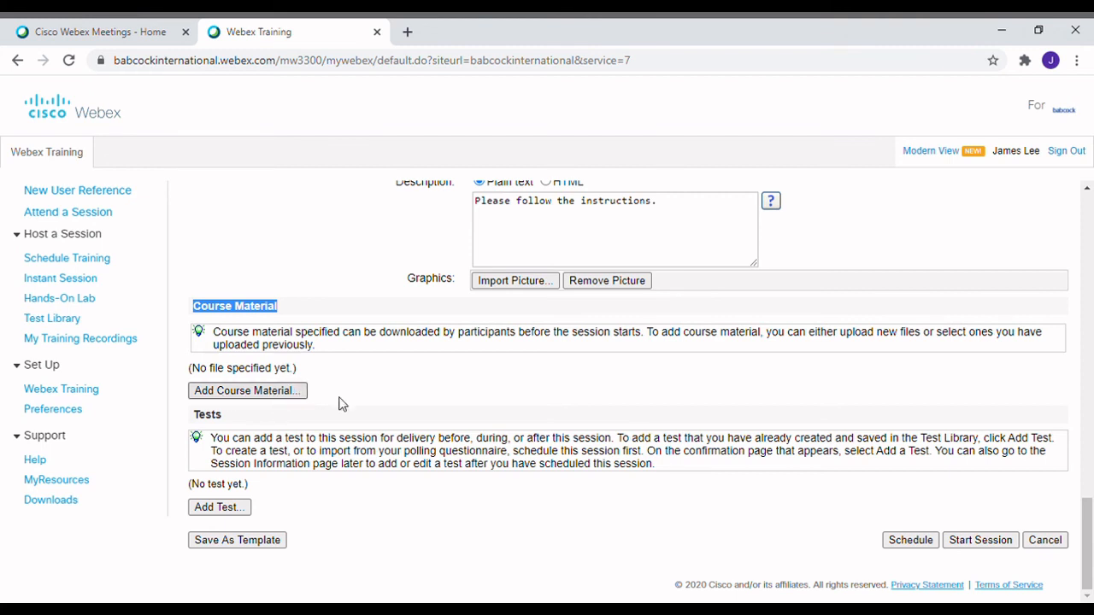
pyautogui.doubleClick(204, 416)
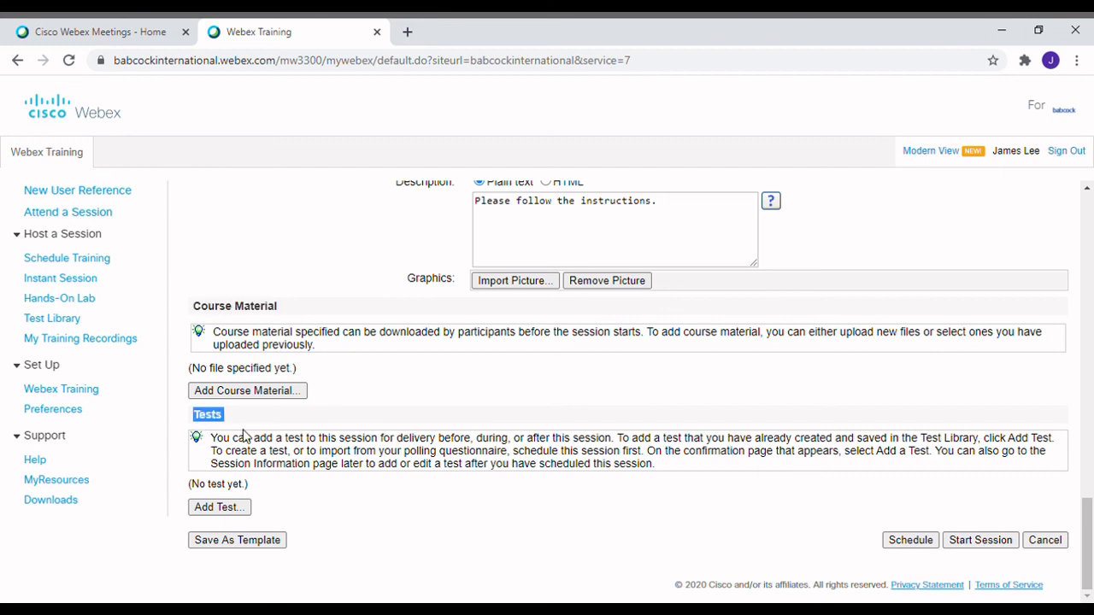
pyautogui.click(443, 530)
pyautogui.click(910, 540)
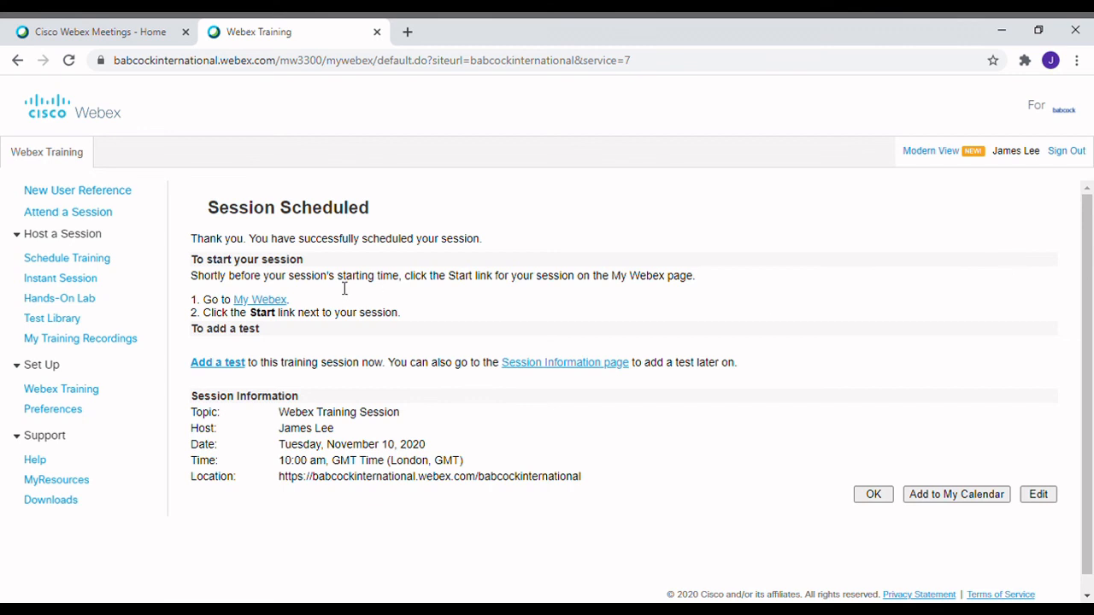
# Review the Session Scheduled confirmation and start instructions, then follow the My Webex link home
pyautogui.moveTo(217, 213); pyautogui.dragTo(376, 215)
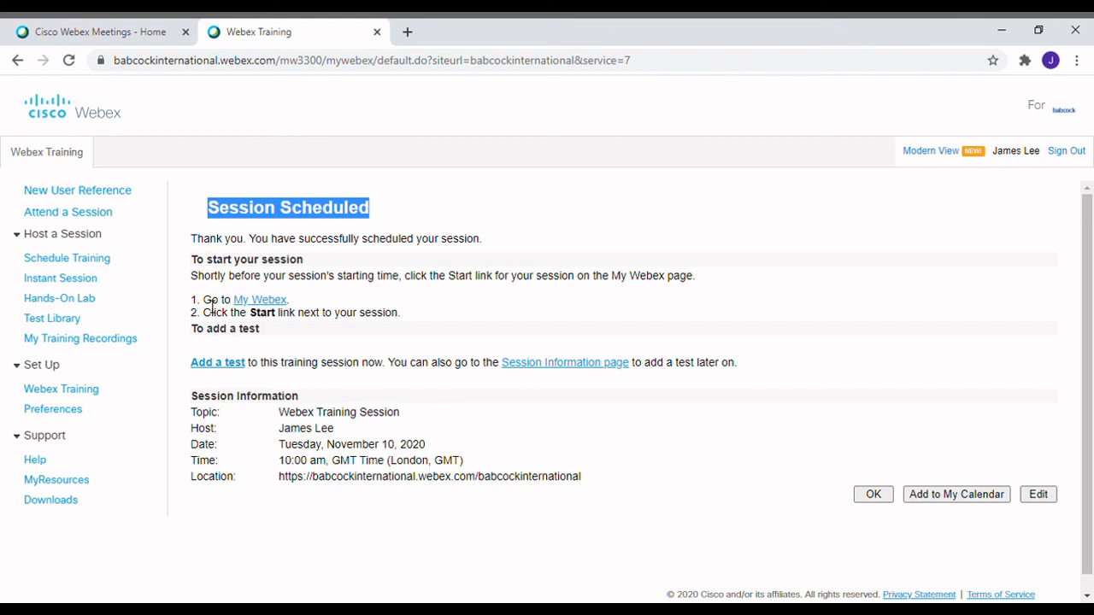
pyautogui.moveTo(192, 301); pyautogui.dragTo(278, 308)
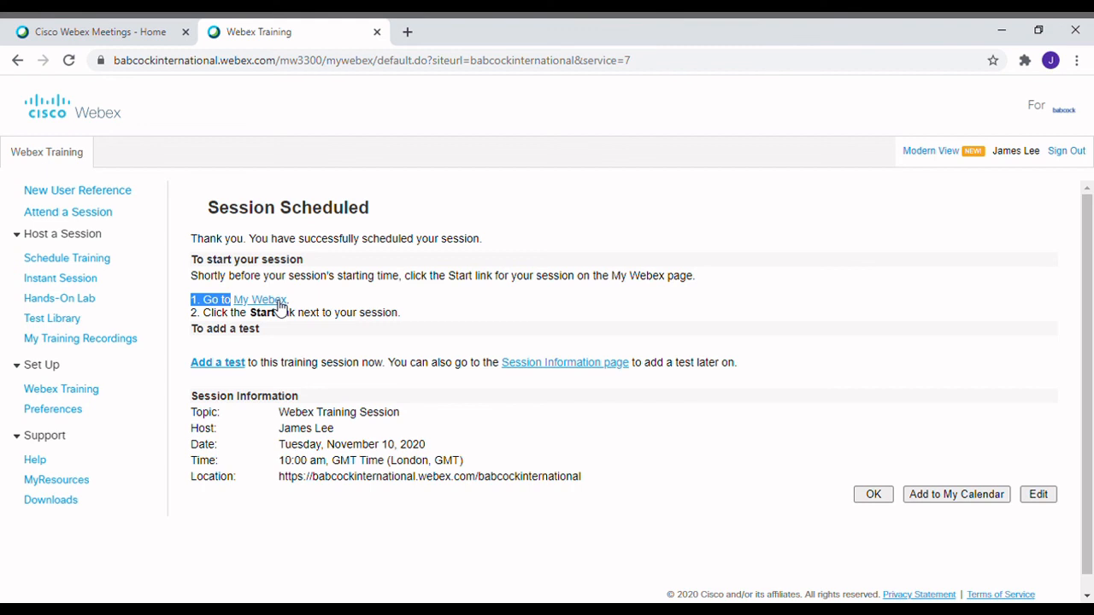
pyautogui.click(279, 301)
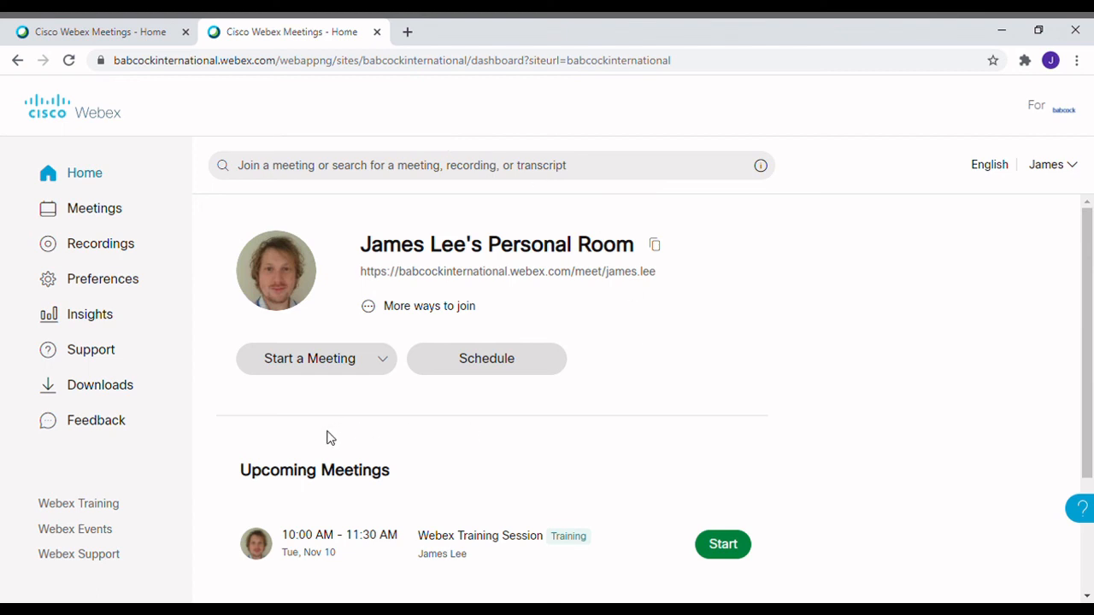
# Check the Nov 10 Webex Training Session entry, then view it in the Meetings Upcoming list
pyautogui.moveTo(250, 480); pyautogui.dragTo(598, 546)
pyautogui.click(702, 455)
pyautogui.moveTo(761, 565); pyautogui.dragTo(722, 461)
pyautogui.click(631, 449)
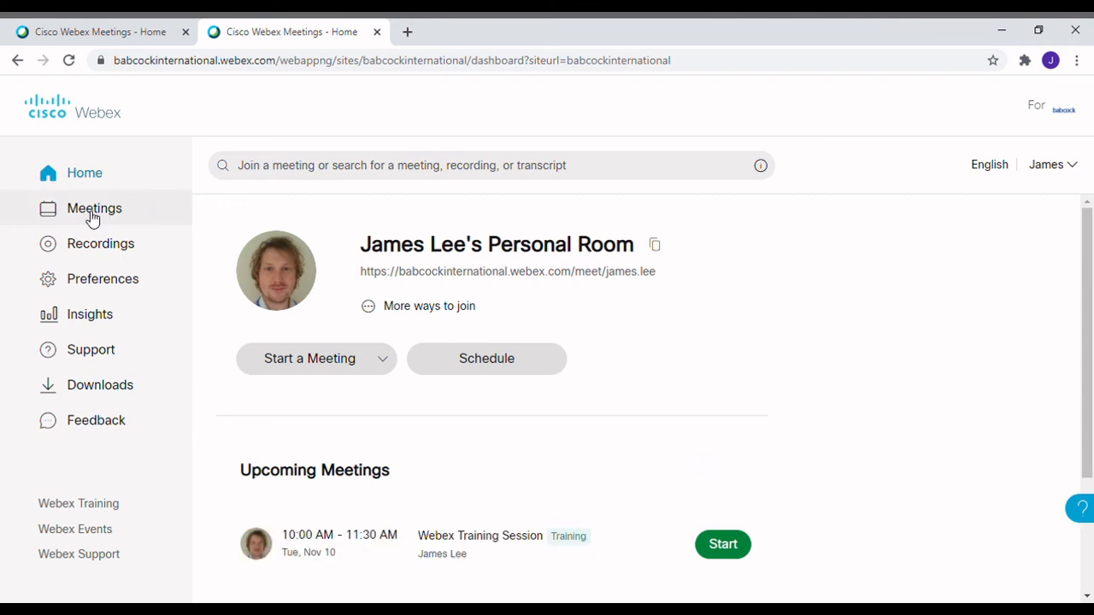
pyautogui.click(126, 215)
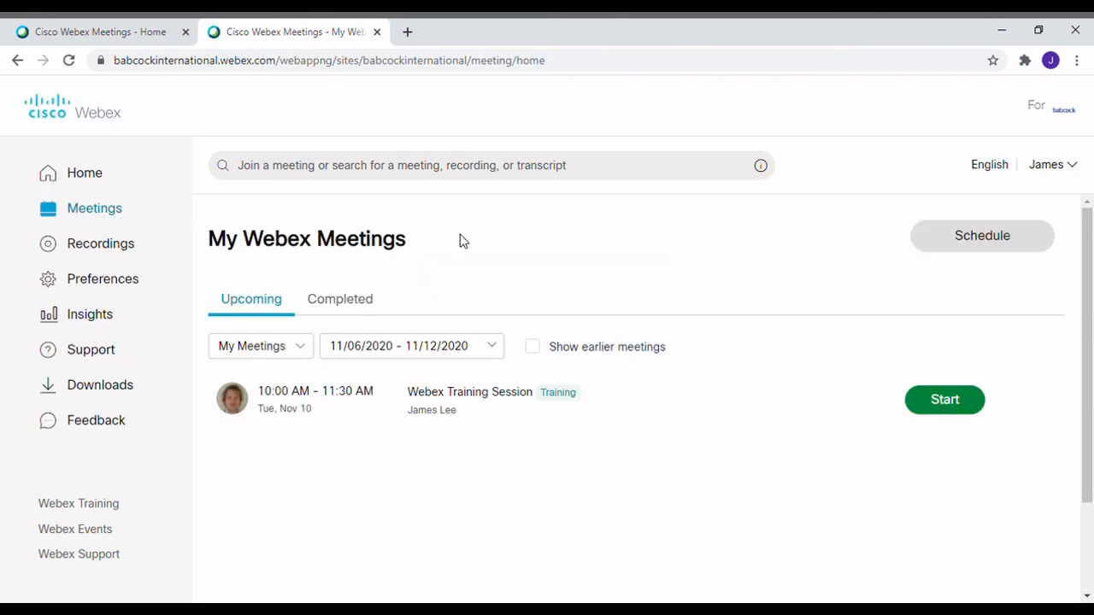
pyautogui.scroll(-1, 1085, 291)
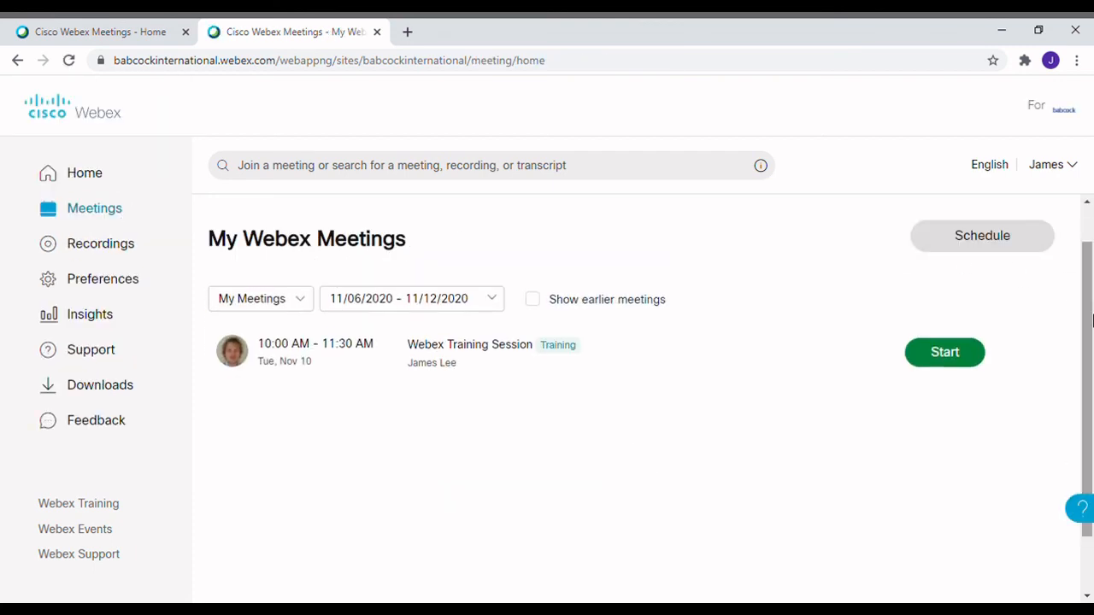